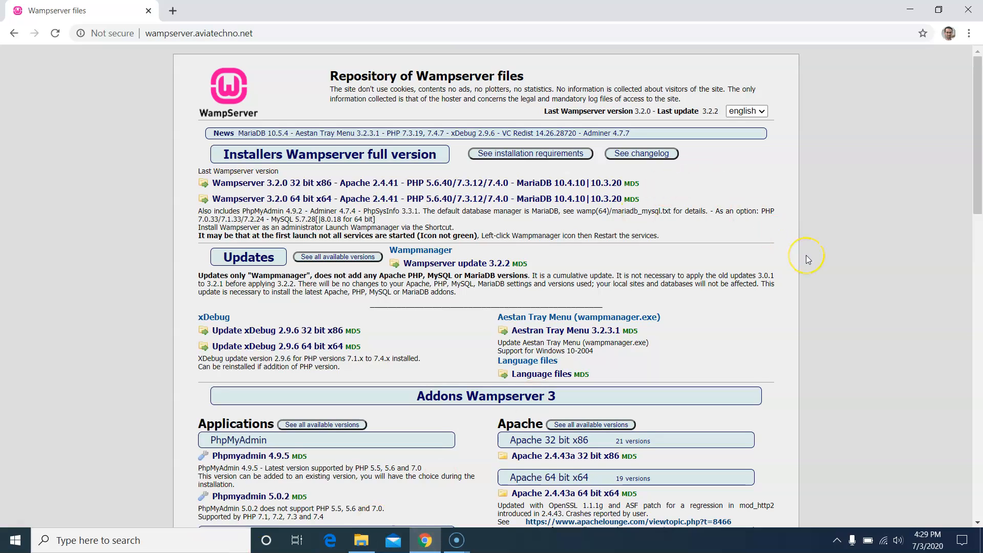
# - Zoom the files repository page to 125% and open the Wampserver 3.2.0 32-bit installer link
pyautogui.hotkey('ctrl', '+')
pyautogui.hotkey('ctrl', '+')
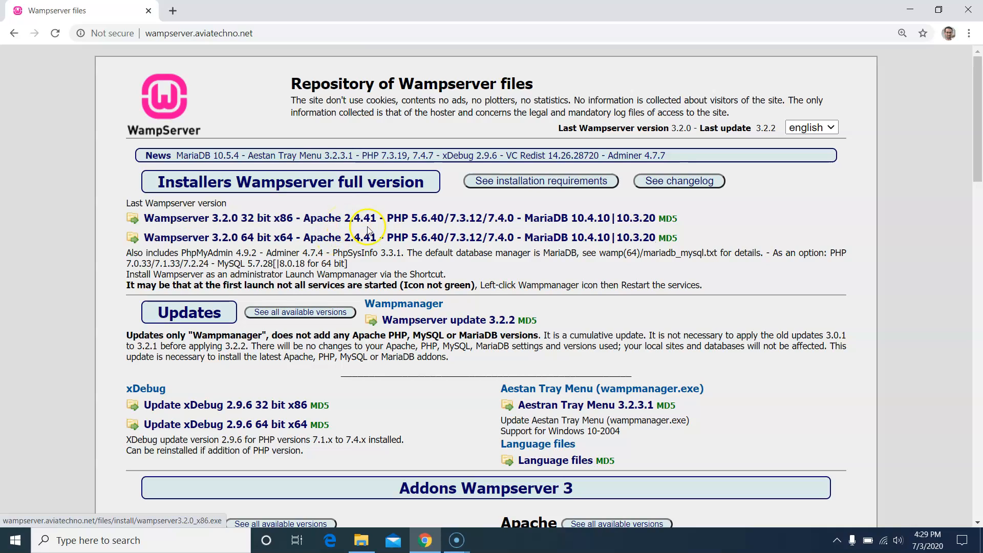
pyautogui.click(452, 217)
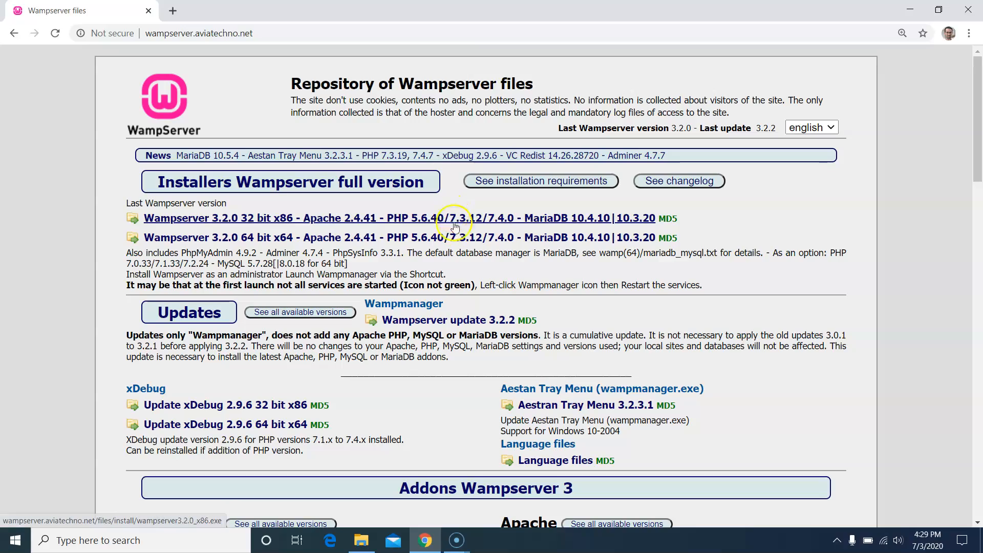
# - Scroll to the page bottom and download the combined x86_x64 VC redistributable packages
pyautogui.scroll(-5, 480, 262)
pyautogui.scroll(-15, 480, 262)
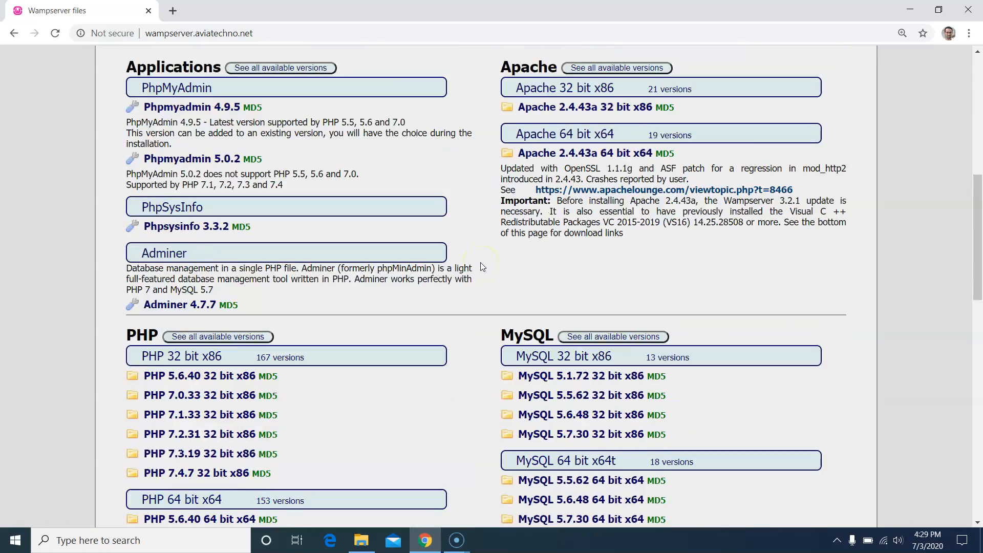
pyautogui.scroll(-2, 480, 262)
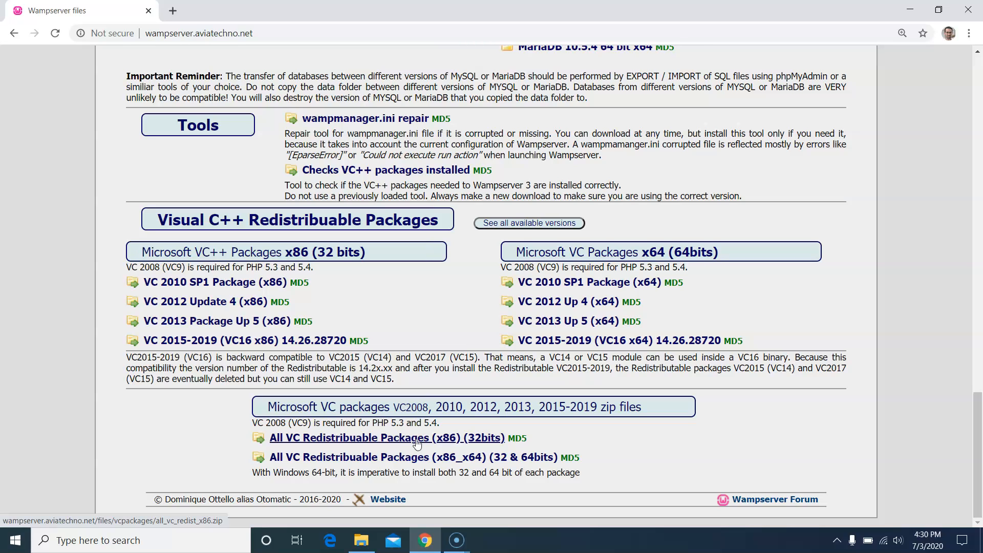
pyautogui.click(426, 462)
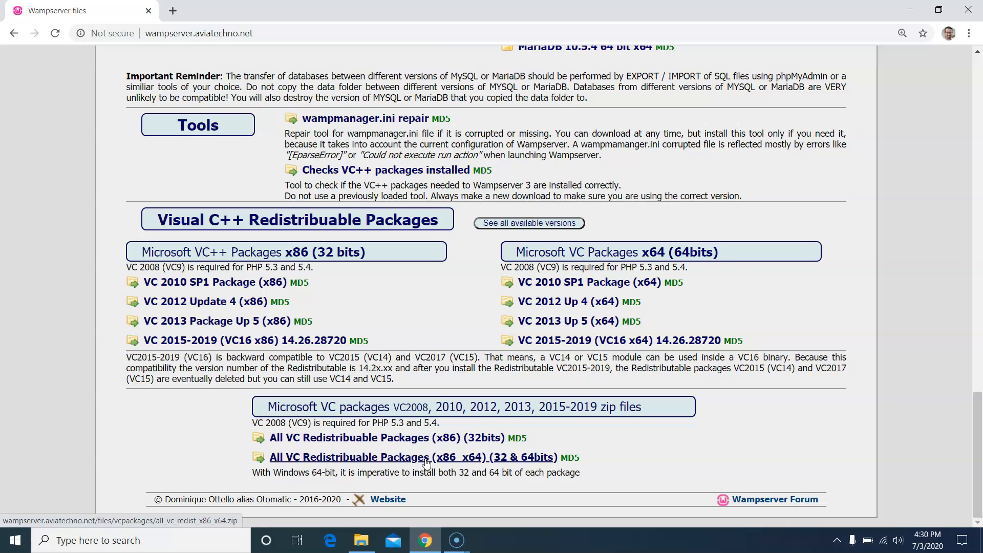
# - Browse the Downloads folder in File Explorer and launch the wampserver3.2.0_x64 installer
pyautogui.click(363, 540)
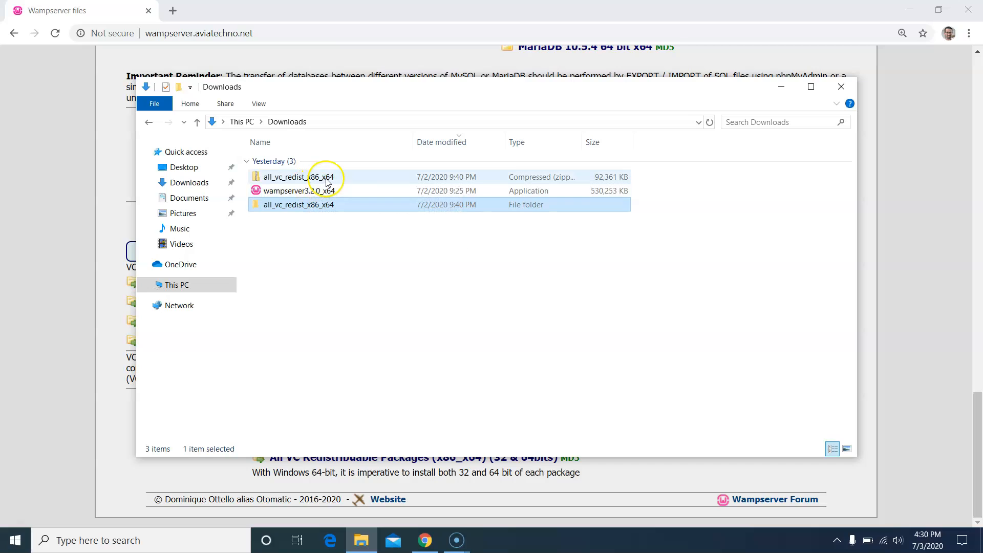
pyautogui.doubleClick(299, 208)
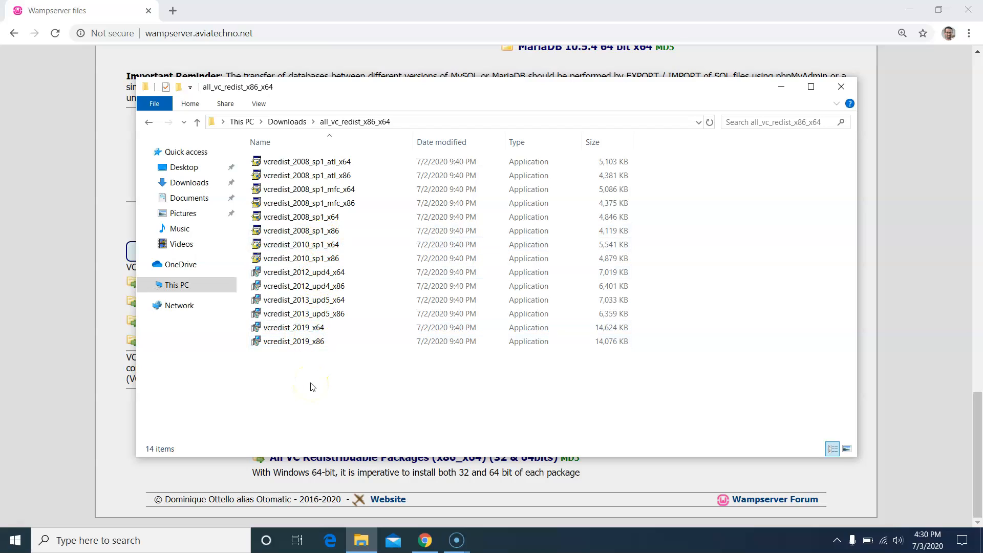
pyautogui.click(282, 123)
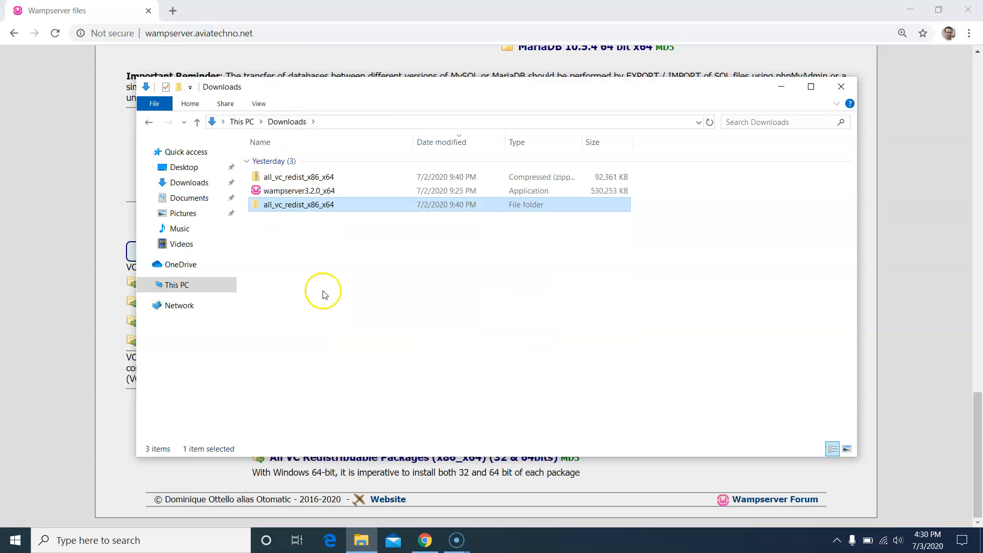
pyautogui.doubleClick(334, 191)
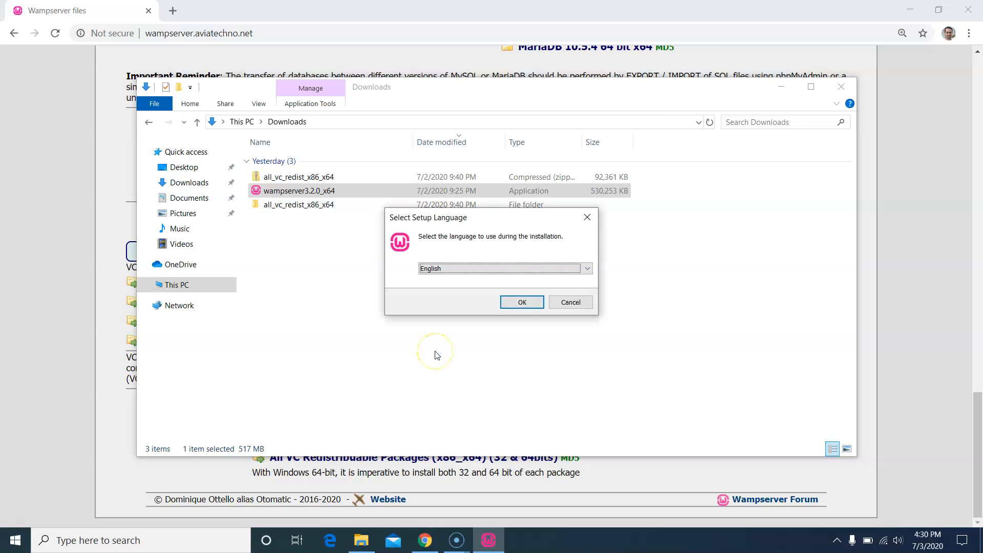
# - Choose English, accept the licence agreement, and move past the pre-installation information page
pyautogui.click(522, 302)
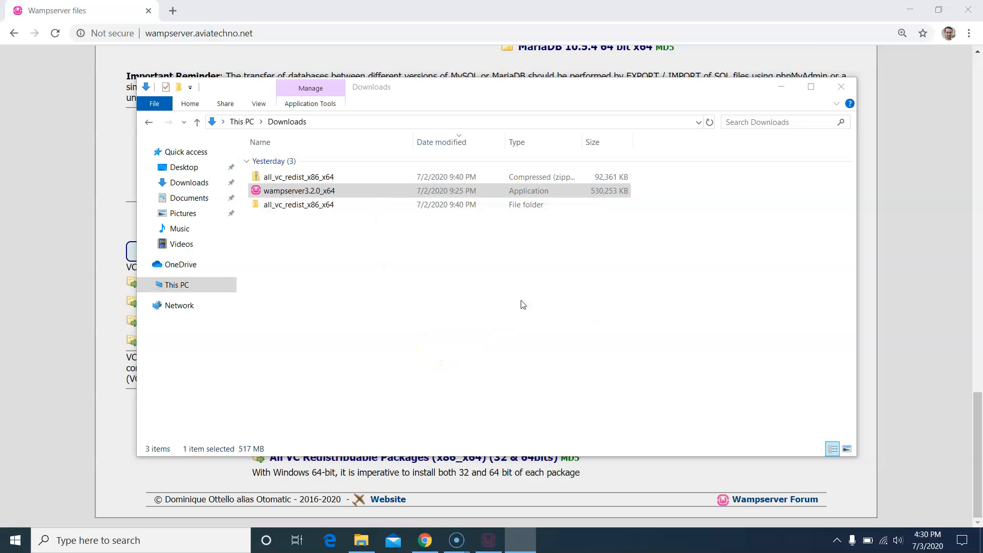
pyautogui.click(402, 354)
pyautogui.click(607, 401)
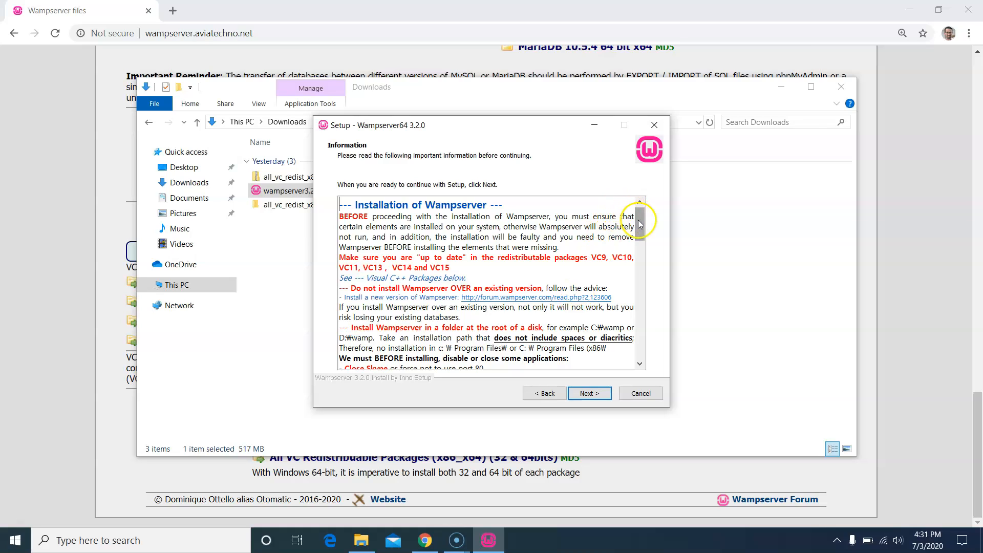
pyautogui.moveTo(639, 226); pyautogui.dragTo(637, 340)
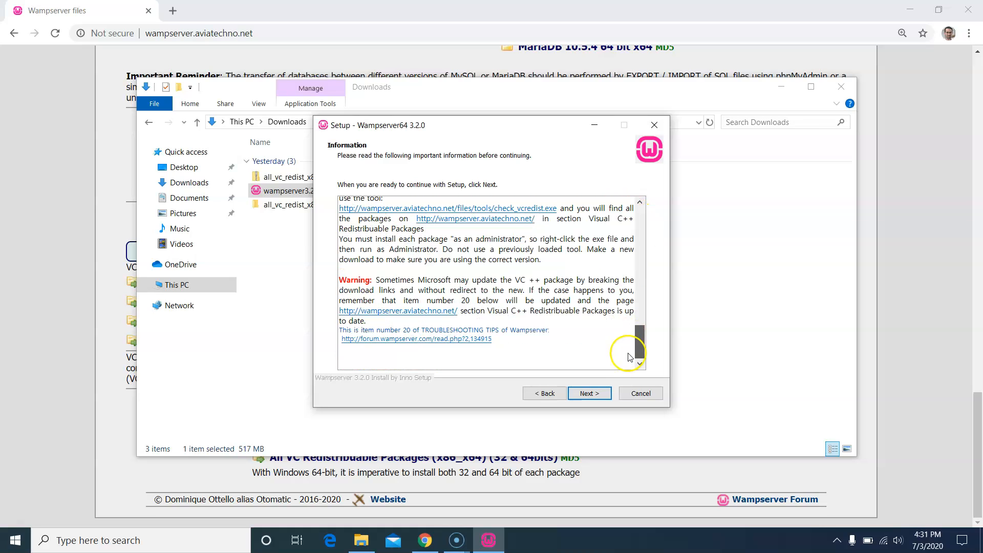
pyautogui.click(589, 392)
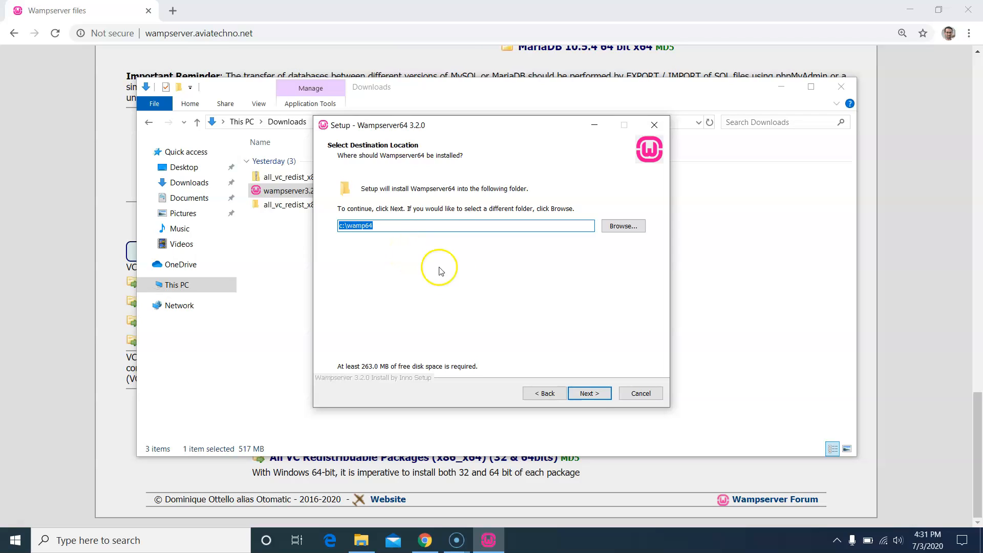
# - Keep c:\wamp64, add MySQL 5.7.28 under Custom installation, and confirm the components
pyautogui.click(592, 395)
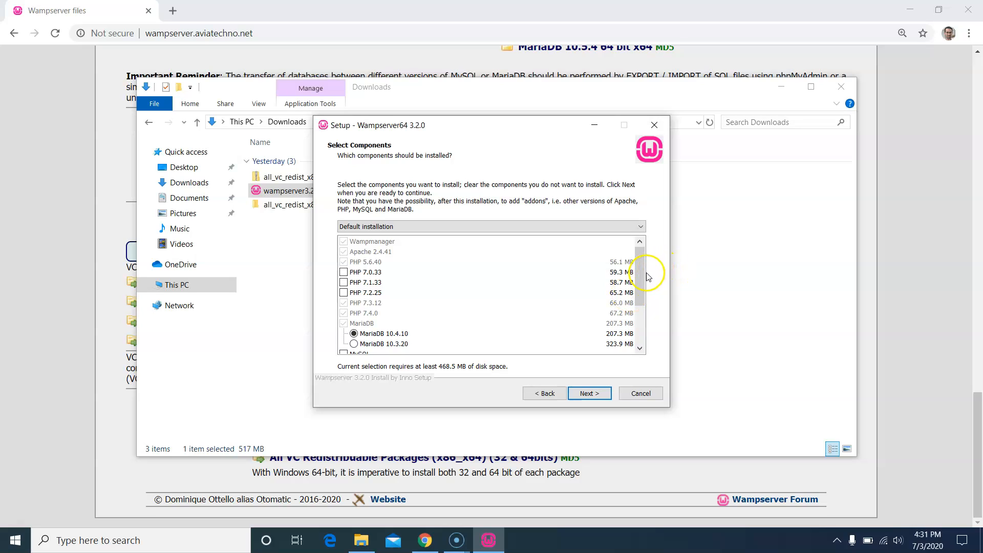
pyautogui.scroll(-2, 647, 277)
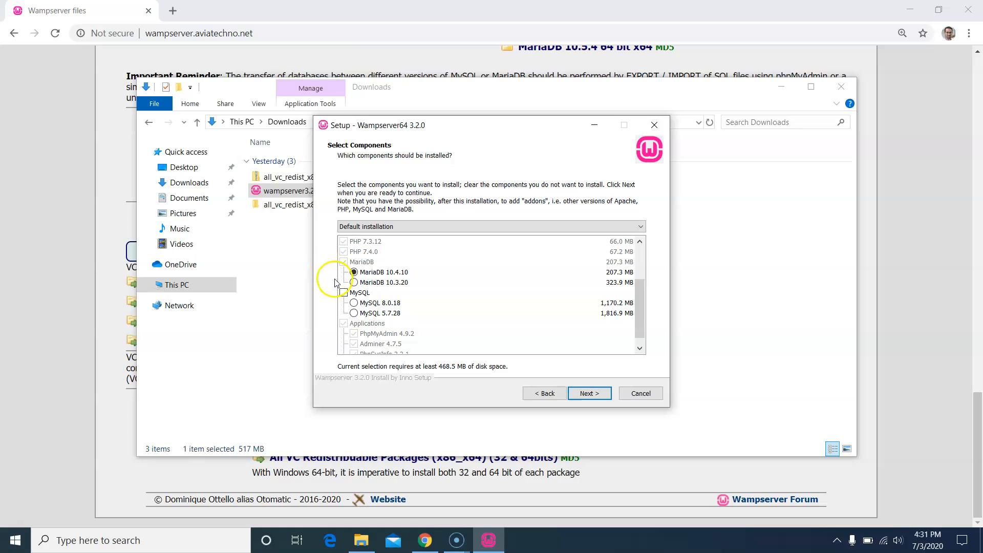
pyautogui.click(343, 294)
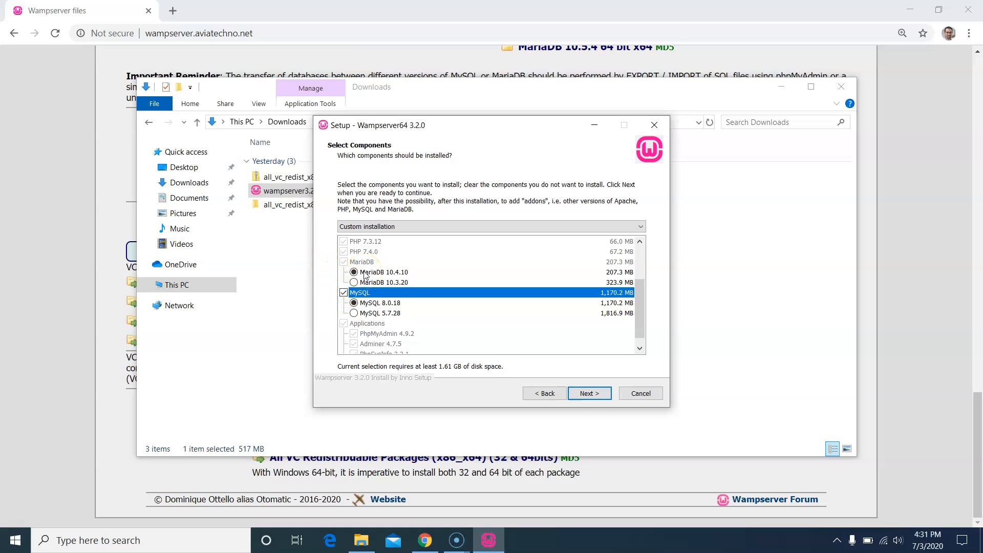
pyautogui.click(354, 313)
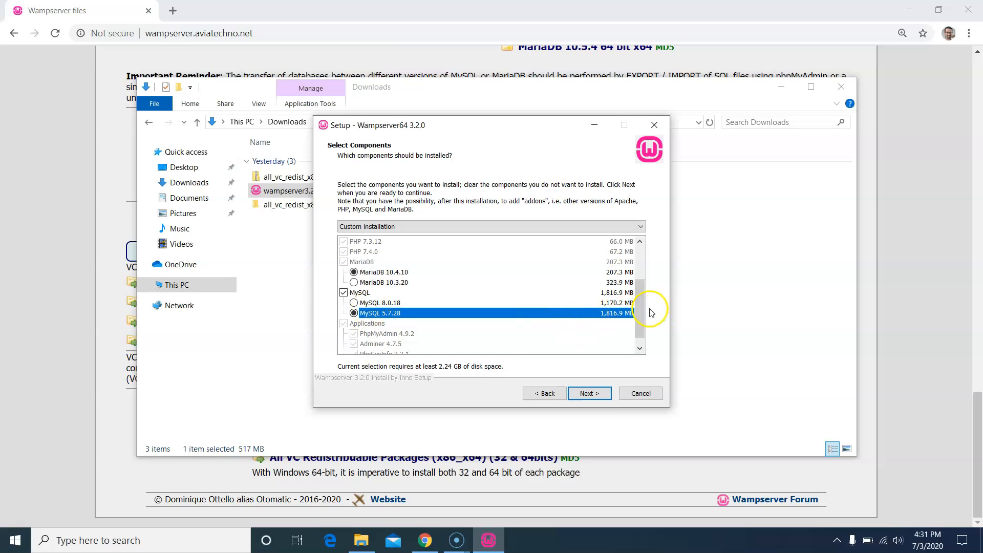
pyautogui.click(382, 228)
pyautogui.click(381, 246)
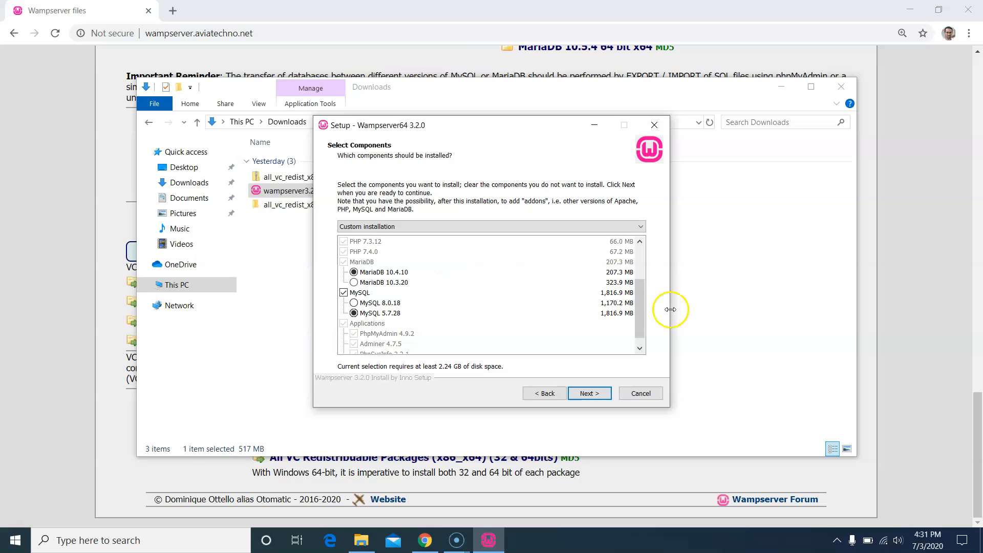
pyautogui.moveTo(645, 321); pyautogui.dragTo(644, 330)
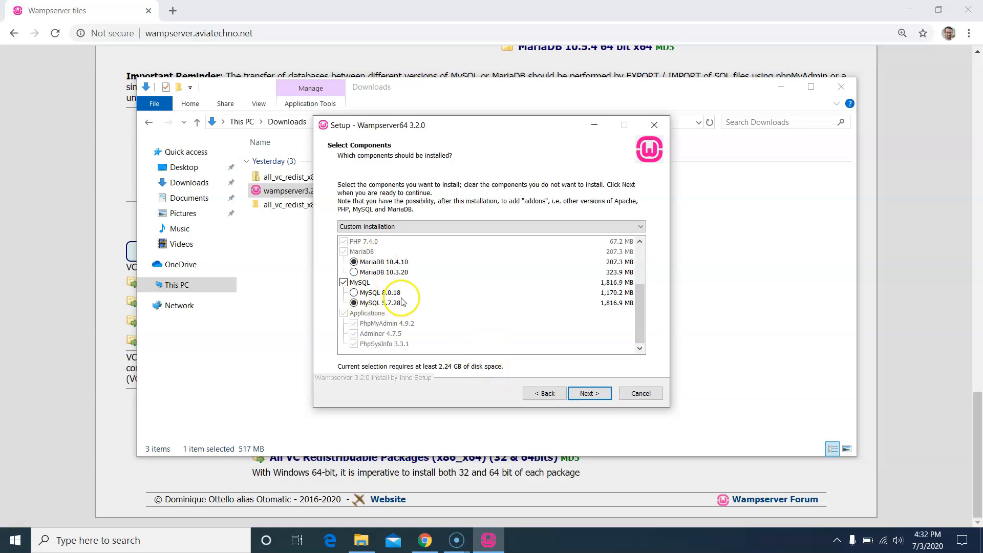
pyautogui.click(607, 397)
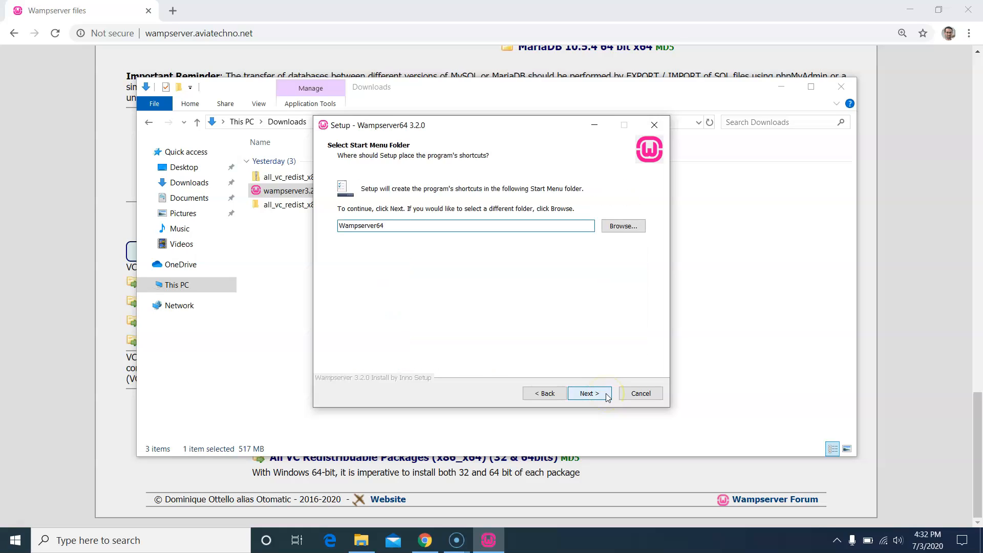
# - Accept the Wampserver64 shortcut folder, start installing, and pick Chrome from Program Files (x86) as the browser
pyautogui.click(607, 397)
pyautogui.click(608, 397)
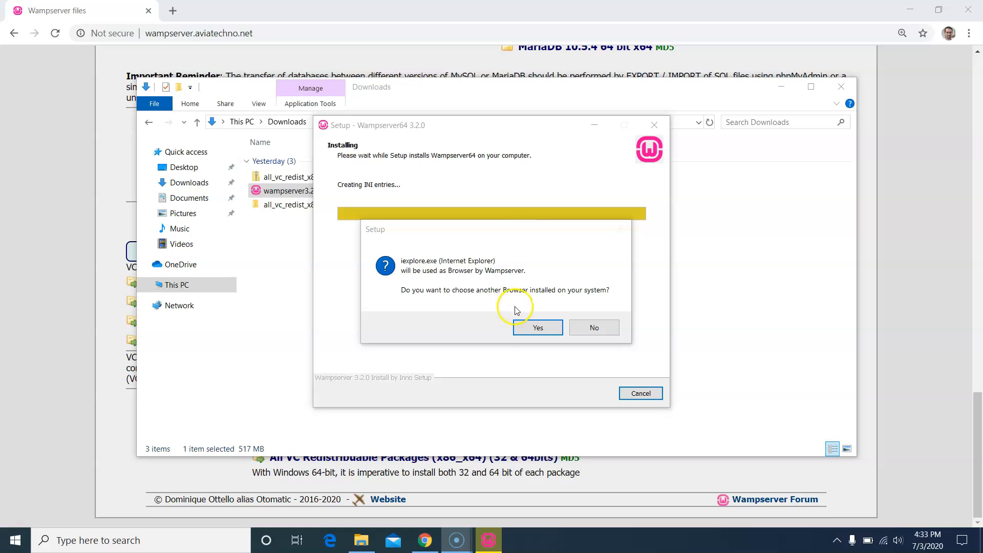
pyautogui.click(549, 331)
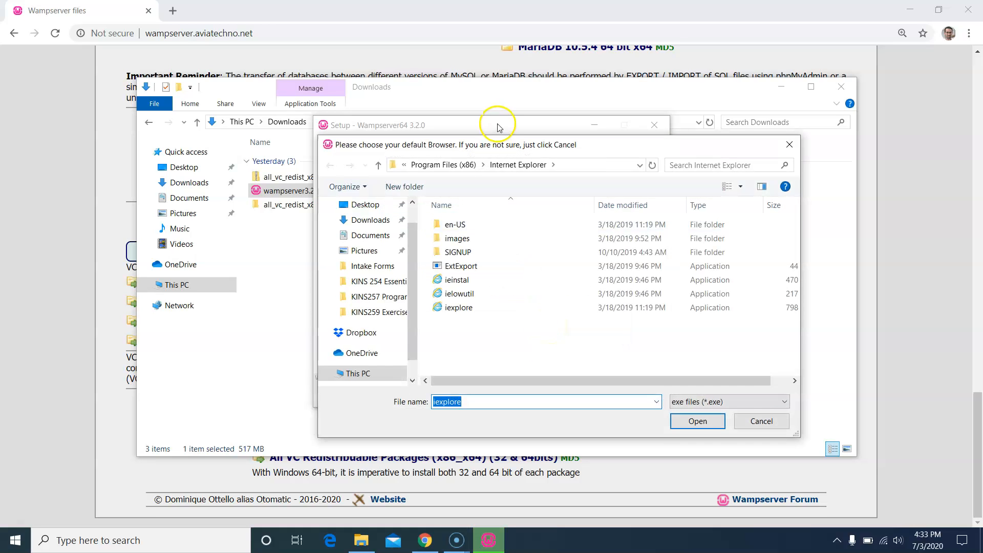
pyautogui.click(449, 164)
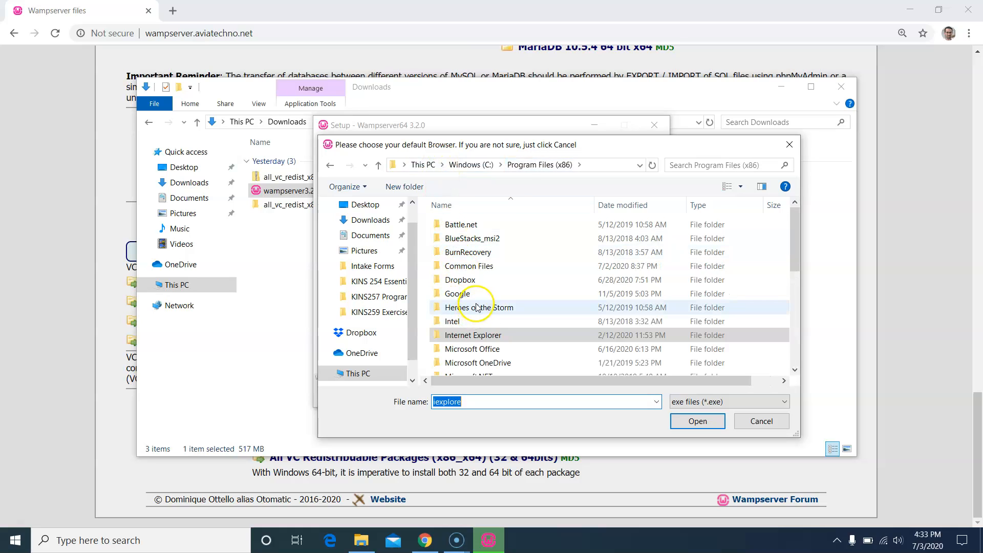
pyautogui.doubleClick(458, 294)
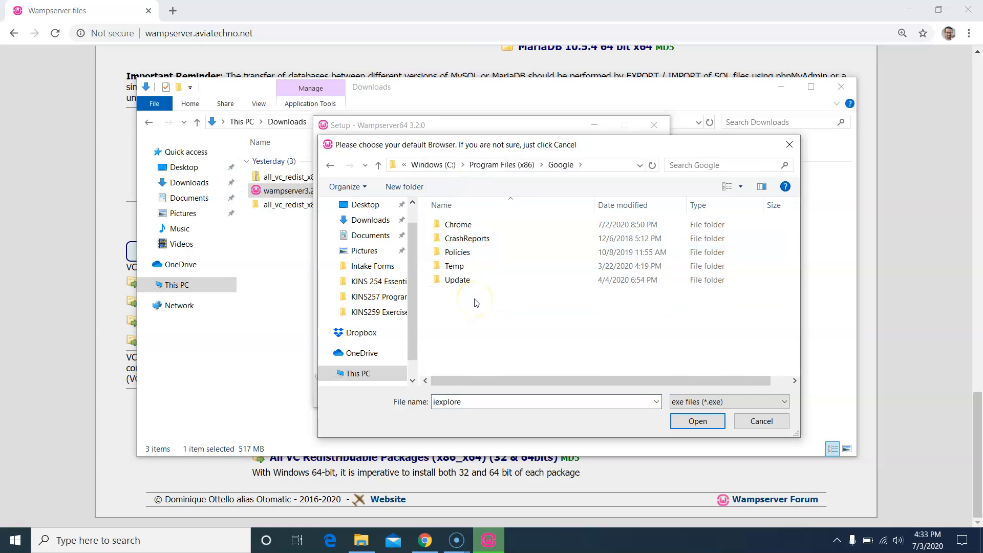
pyautogui.doubleClick(484, 225)
pyautogui.doubleClick(482, 224)
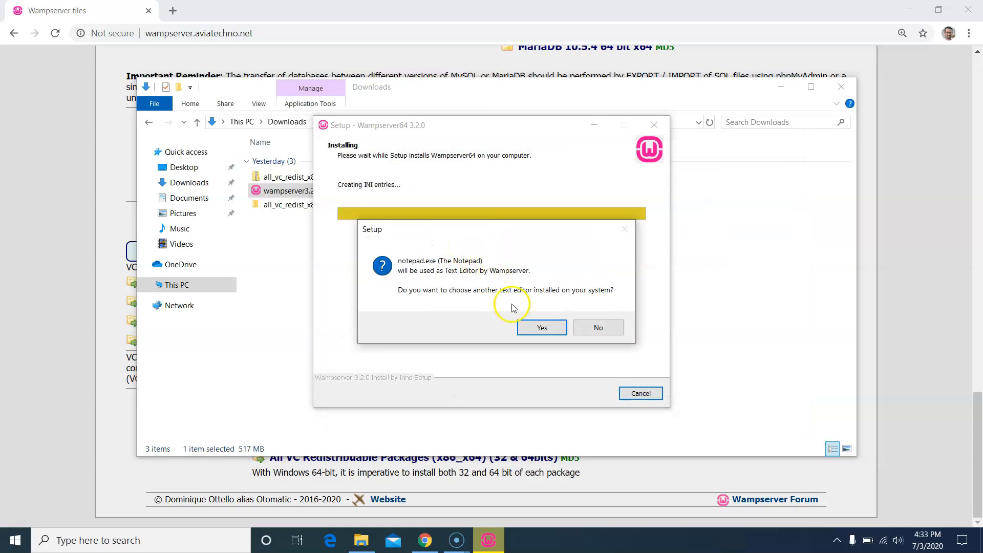
# - Confirm Notepad as the text editor and finish the installation
pyautogui.click(545, 336)
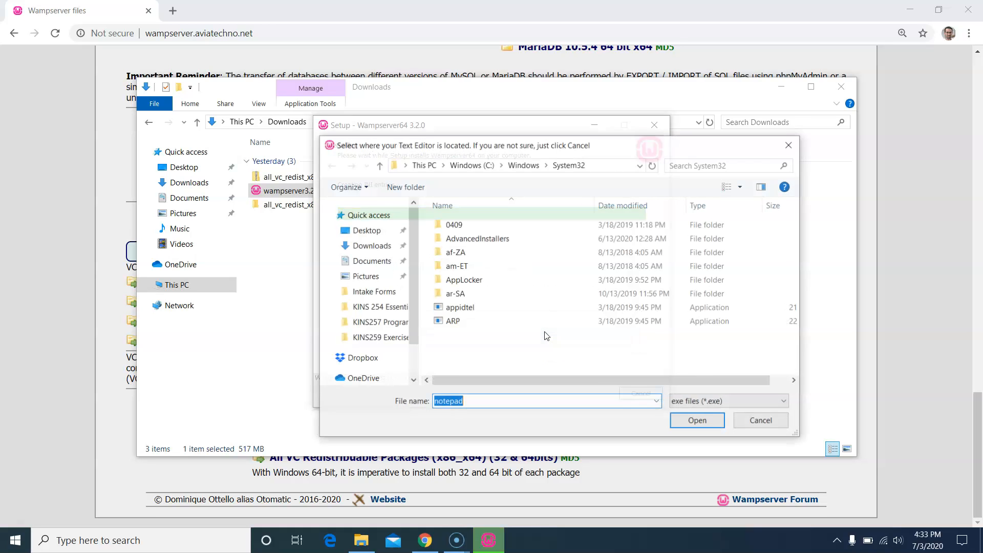
pyautogui.click(691, 425)
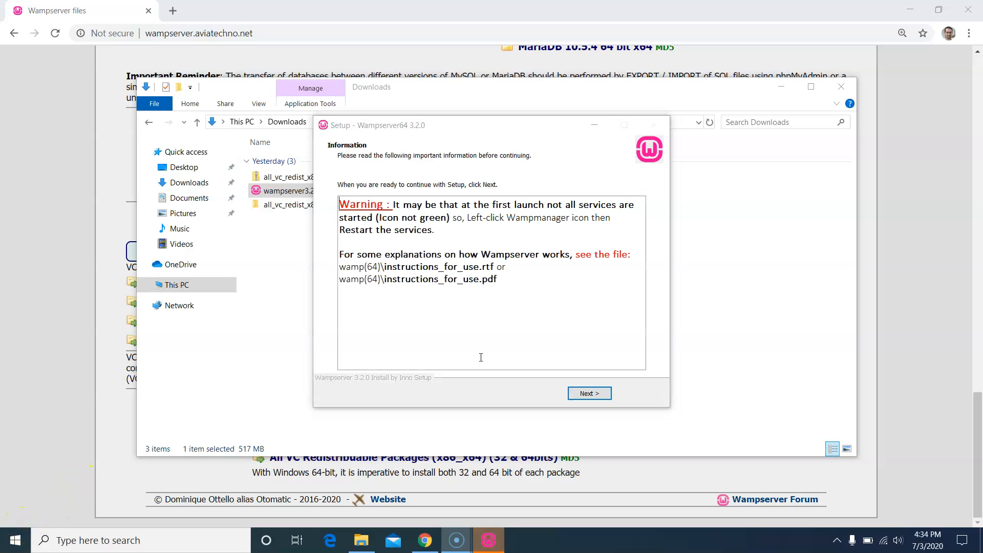
pyautogui.click(586, 394)
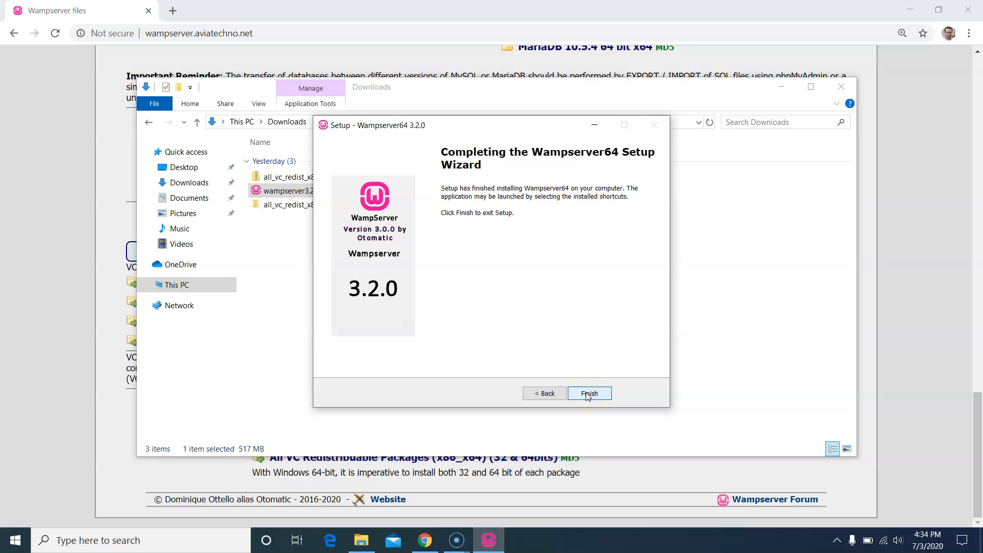
pyautogui.click(589, 394)
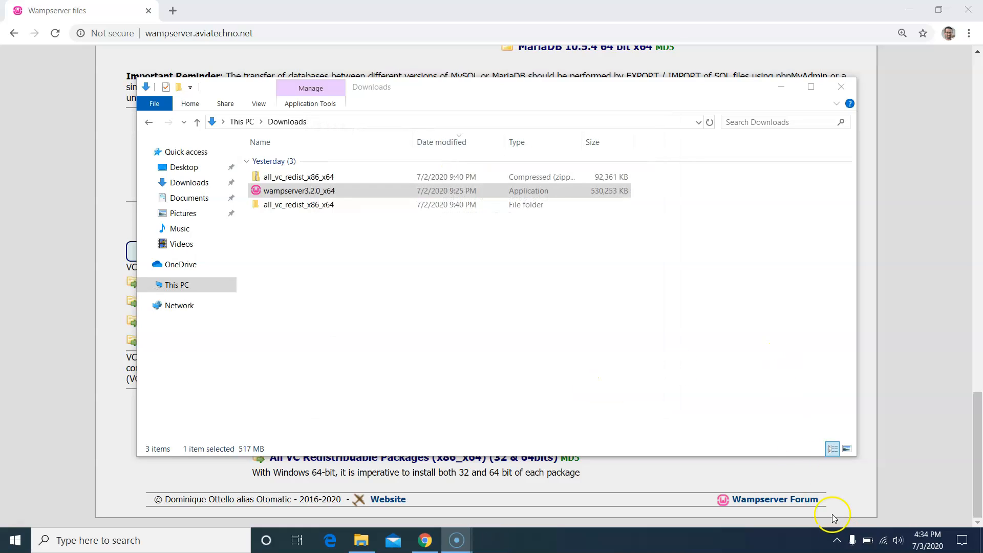
# - Search the Start menu for 'wa' and launch the Wampserver64 app
pyautogui.click(834, 540)
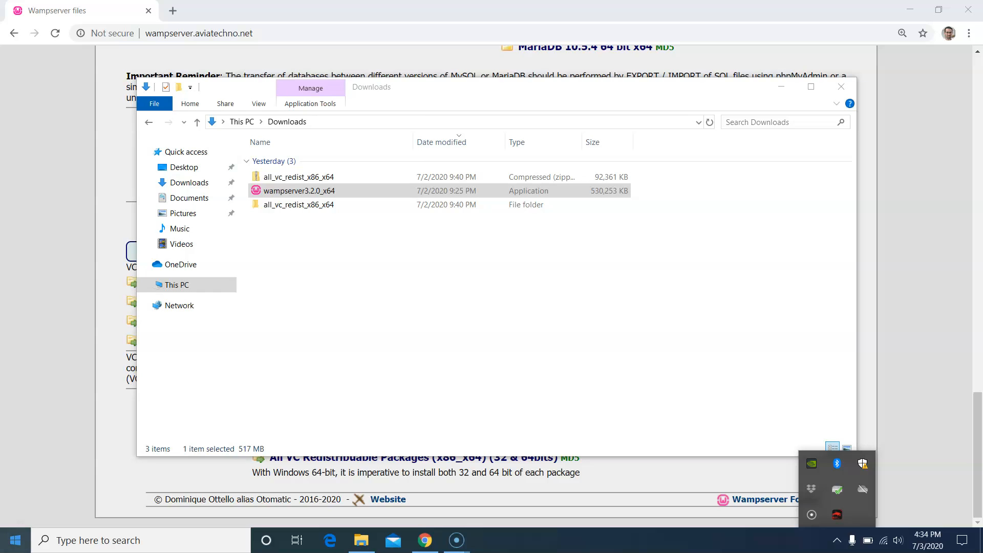
pyautogui.click(15, 540)
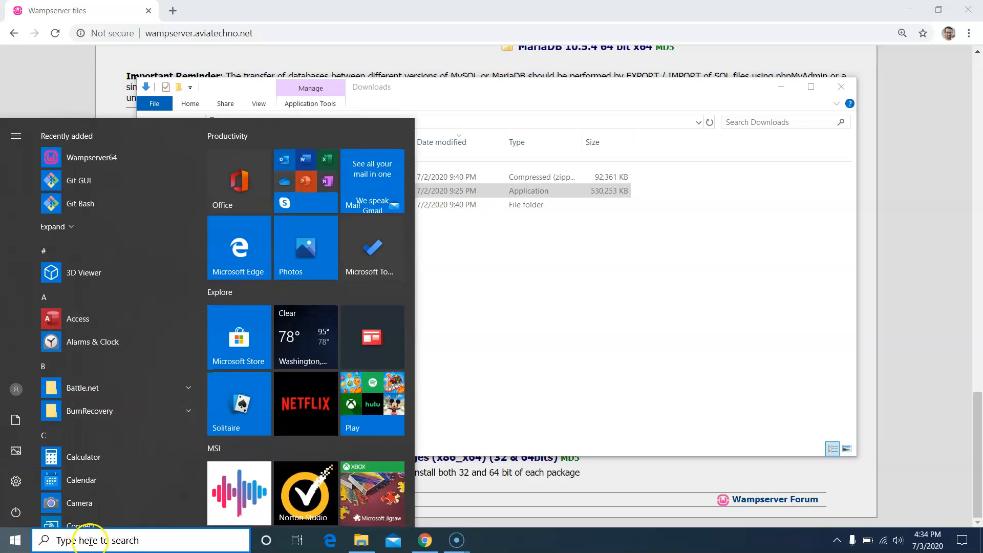
pyautogui.click(118, 548)
pyautogui.write('wa,[')
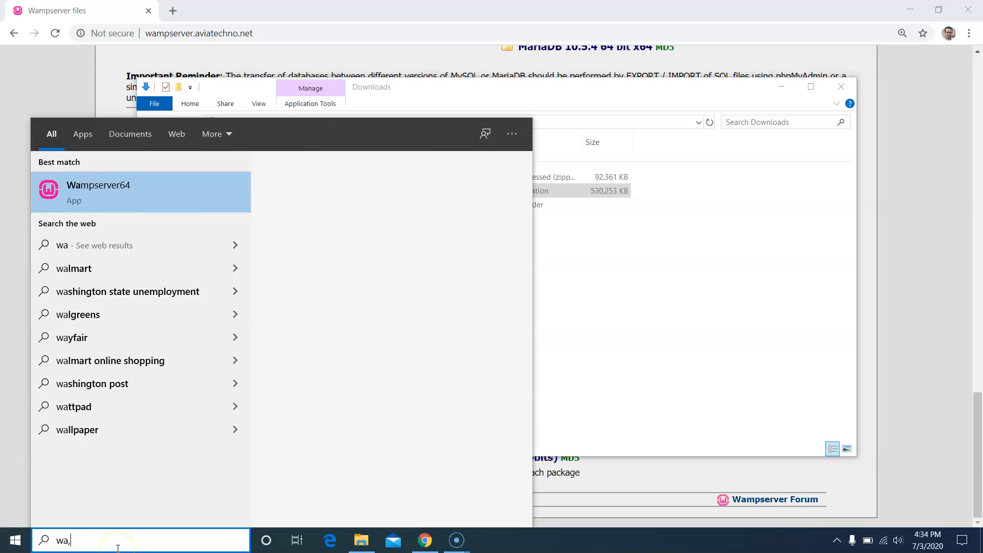
pyautogui.click(98, 187)
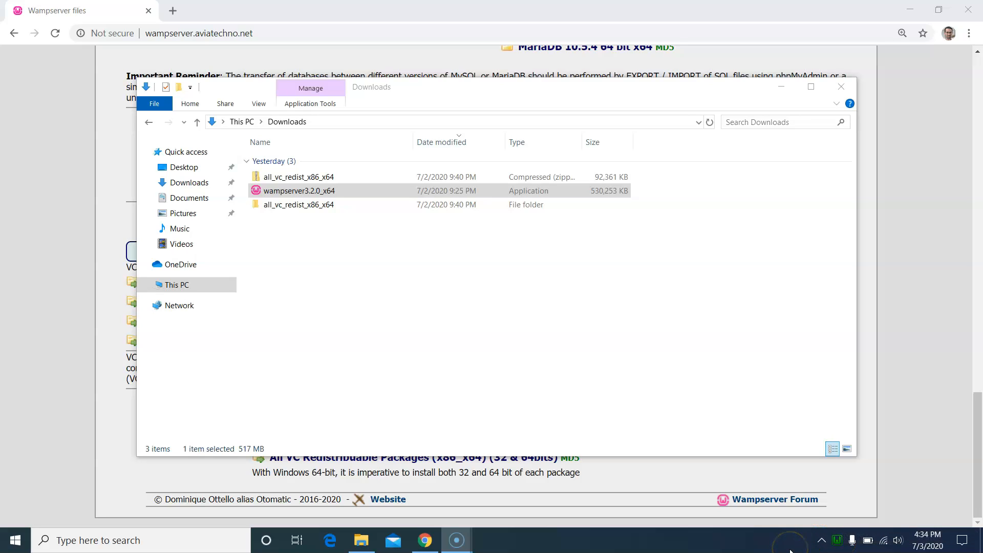
# - Open the Wampserver tray menu and check the MySQL and Apache submenus and versions
pyautogui.click(838, 540)
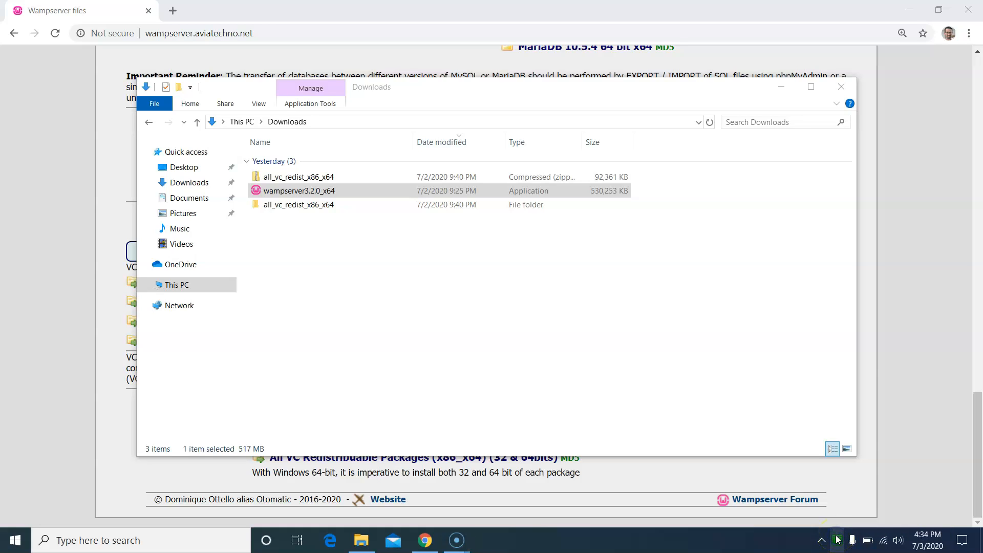
pyautogui.click(888, 501)
pyautogui.click(920, 477)
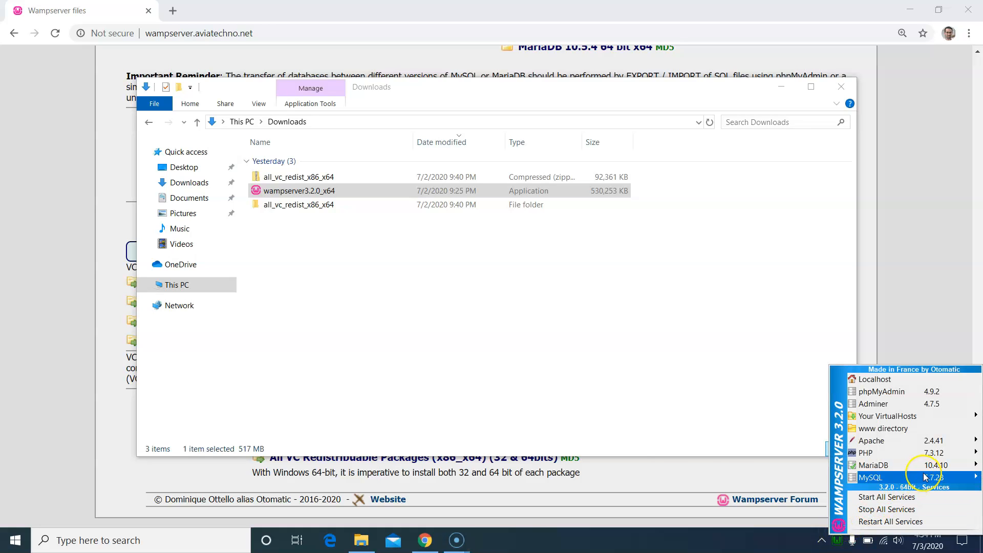
pyautogui.click(870, 452)
pyautogui.click(889, 447)
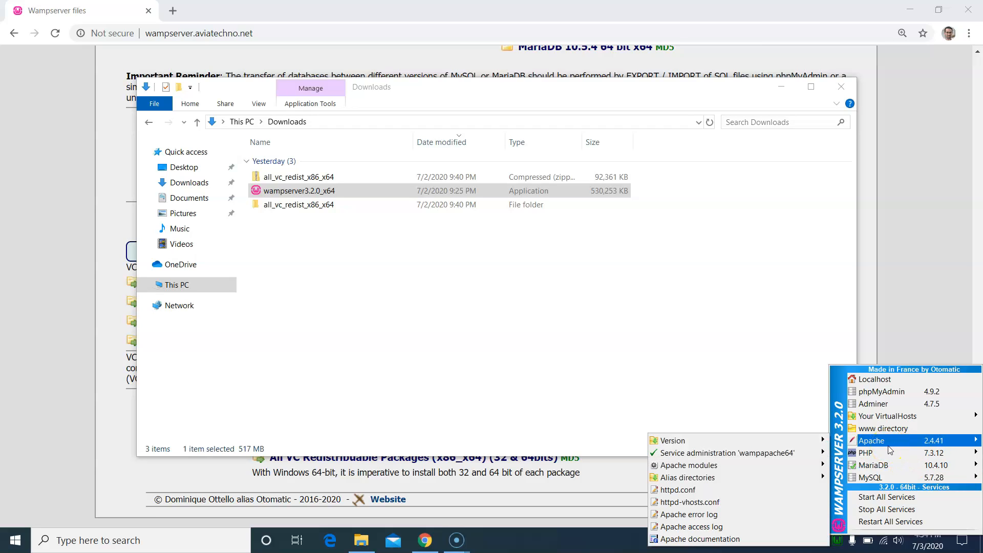
pyautogui.moveTo(880, 454)
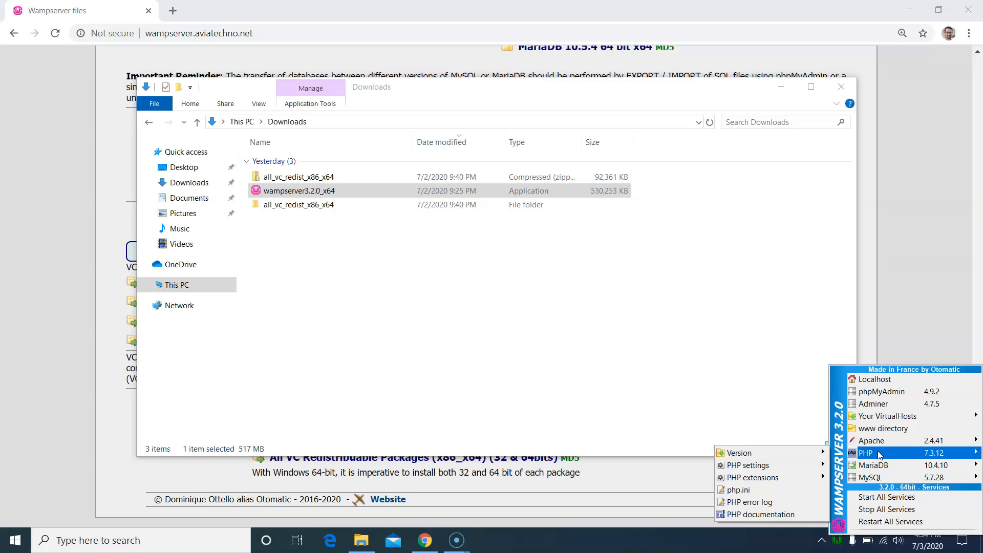
pyautogui.moveTo(872, 476)
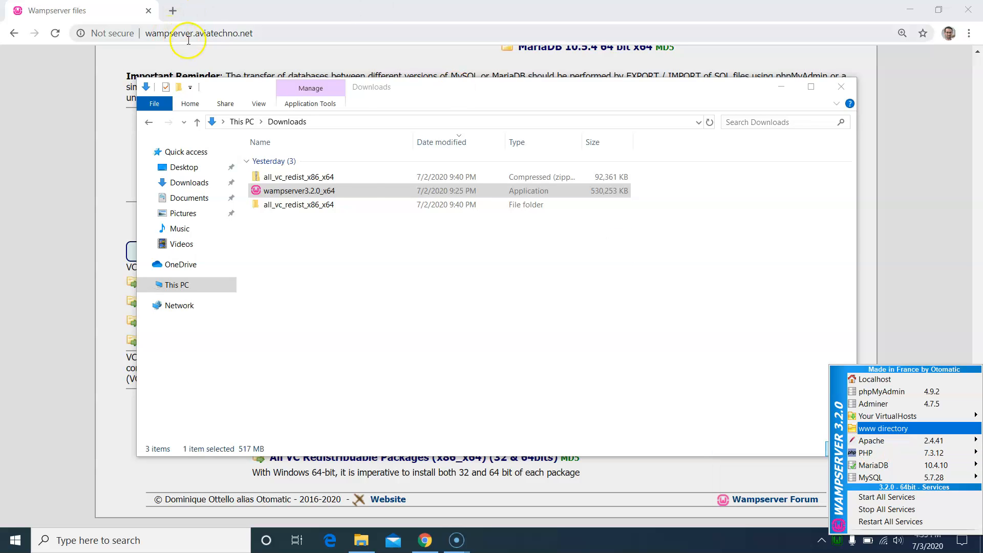
# - Go to localhost in Chrome to load the WampServer homepage
pyautogui.click(212, 35)
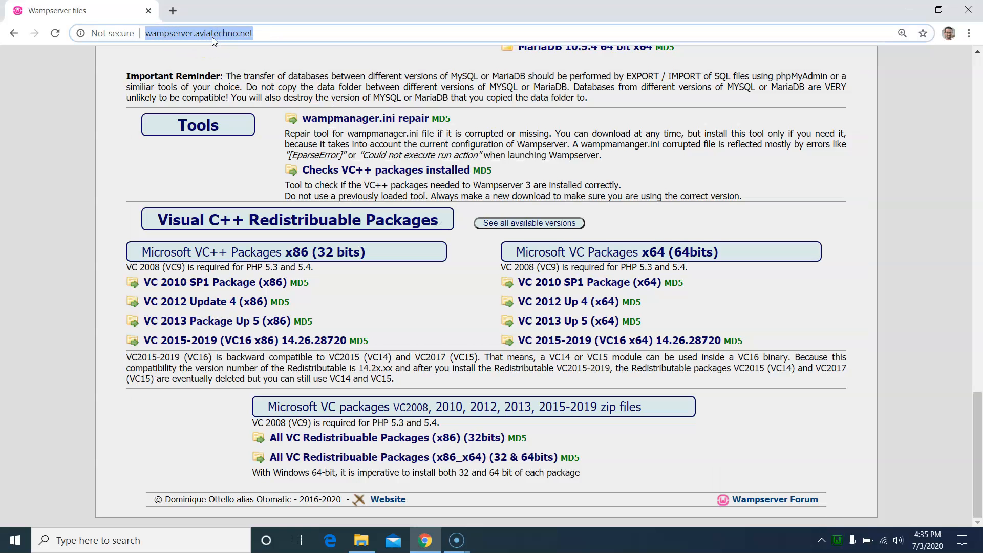
pyautogui.write('localhost')
pyautogui.press('Return')
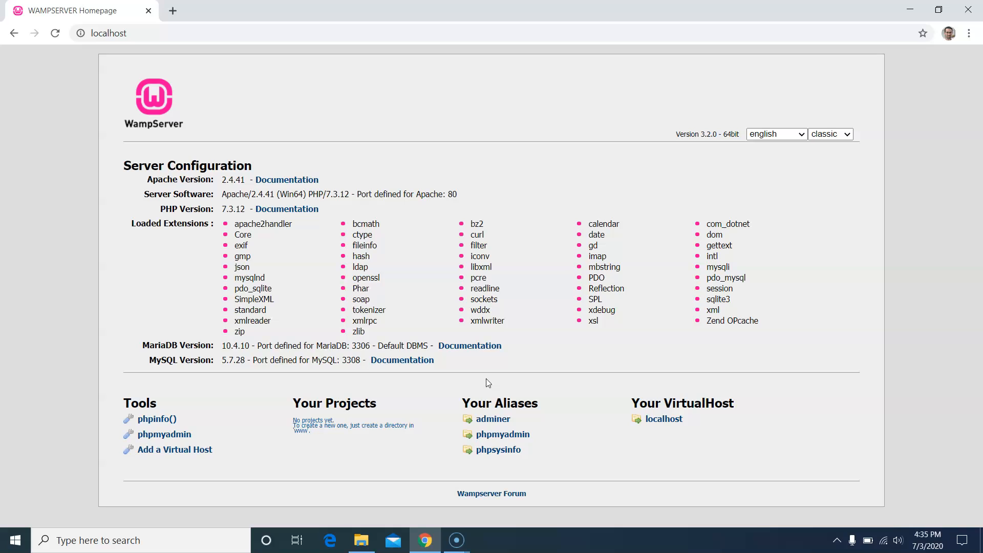
# - Open phpMyAdmin, choose MySQL as the server, and log in as root
pyautogui.click(161, 435)
pyautogui.click(838, 543)
pyautogui.click(853, 518)
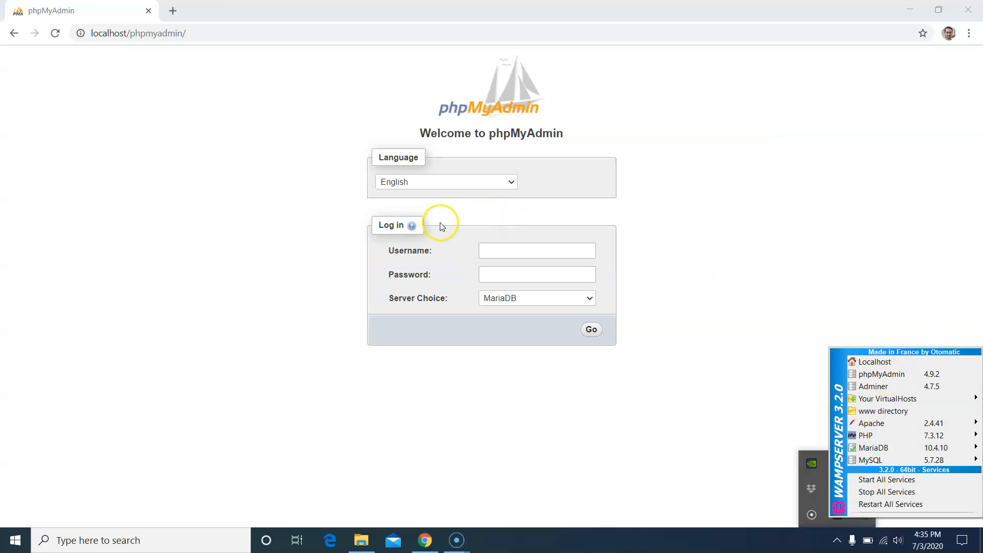
pyautogui.click(504, 296)
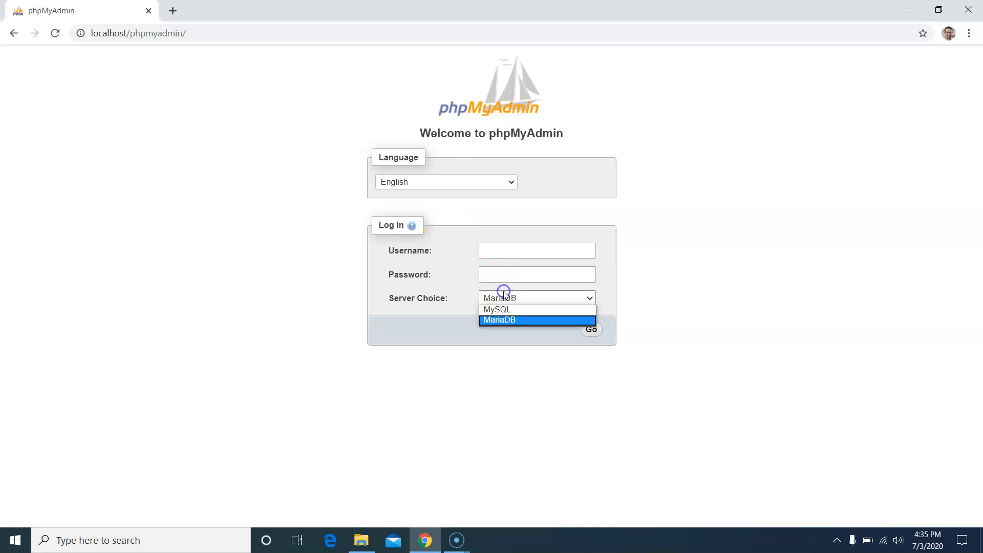
pyautogui.click(507, 308)
pyautogui.click(562, 257)
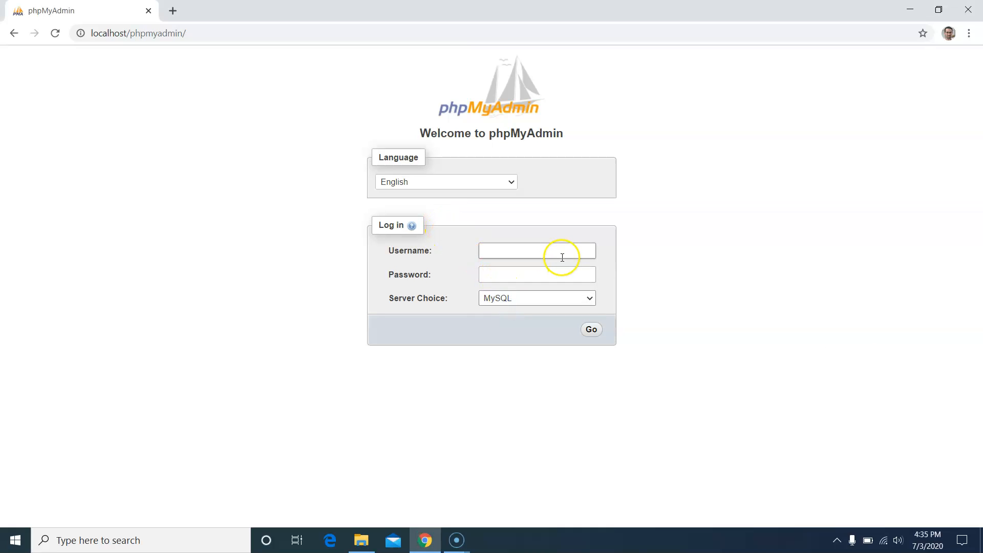
pyautogui.write('root')
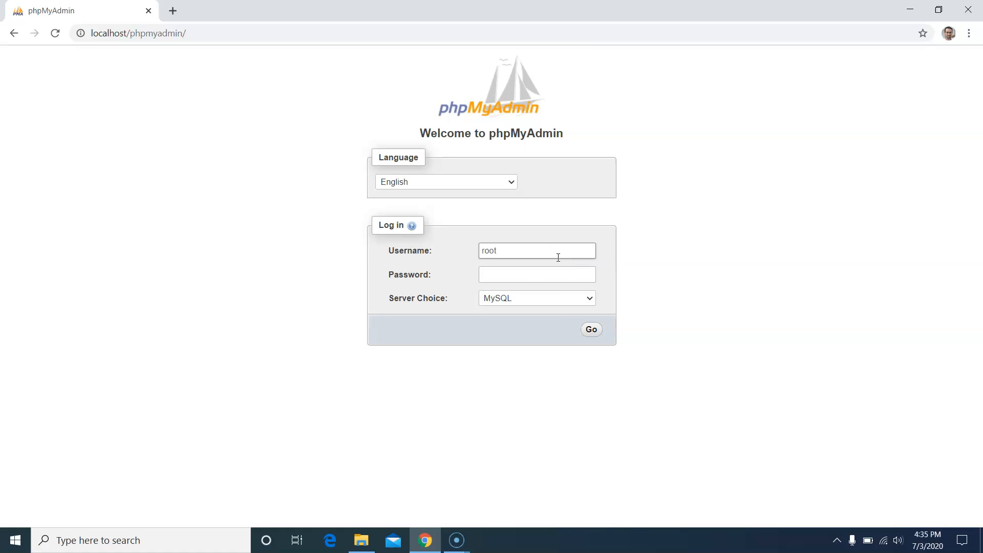
pyautogui.click(591, 329)
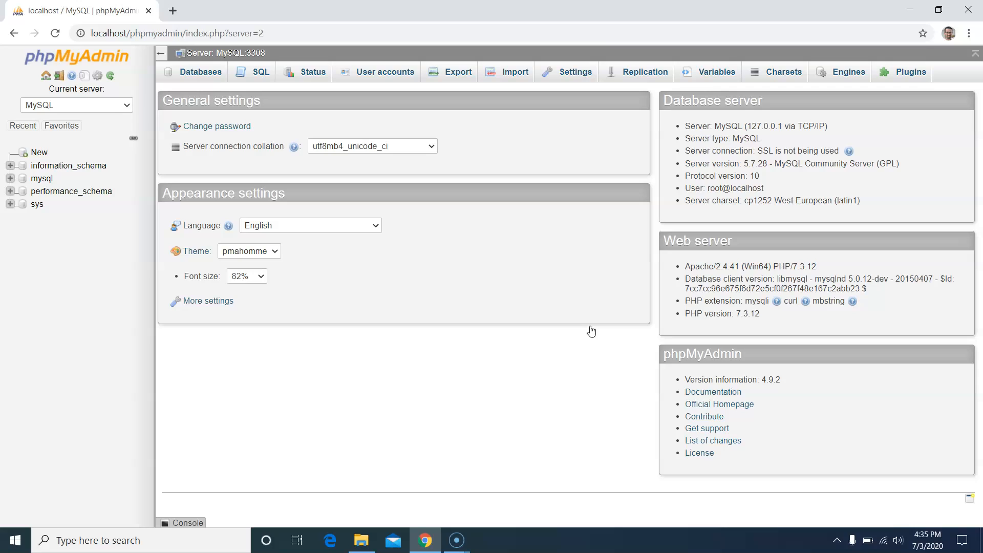
# - Create an empty database named imathas with utf8_general_ci collation from the Databases list
pyautogui.click(183, 80)
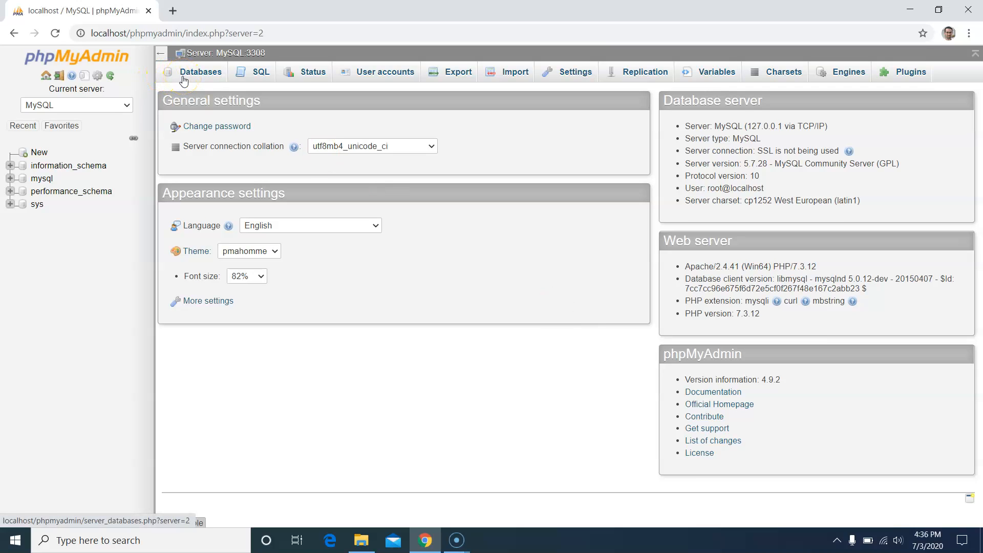
pyautogui.click(183, 79)
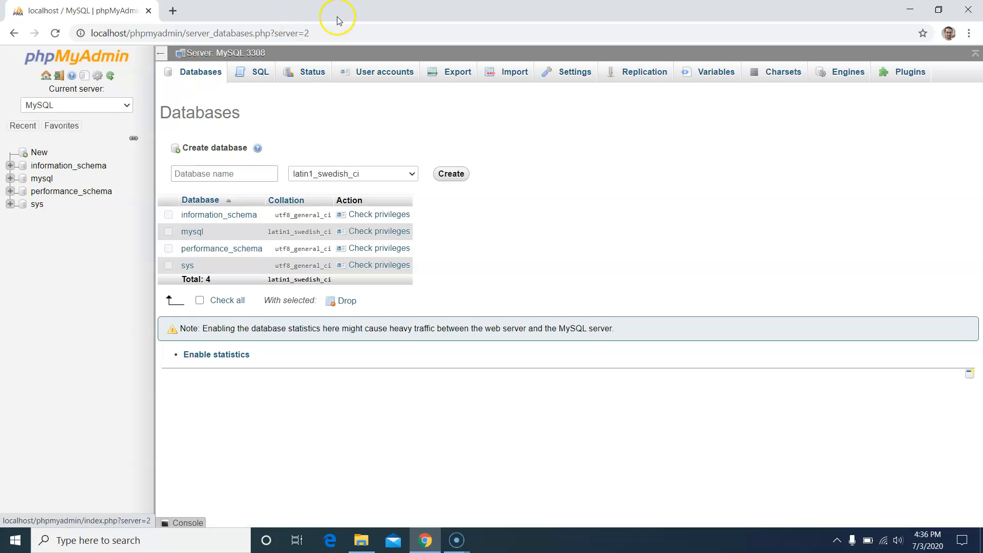
pyautogui.click(249, 176)
pyautogui.write('imathas')
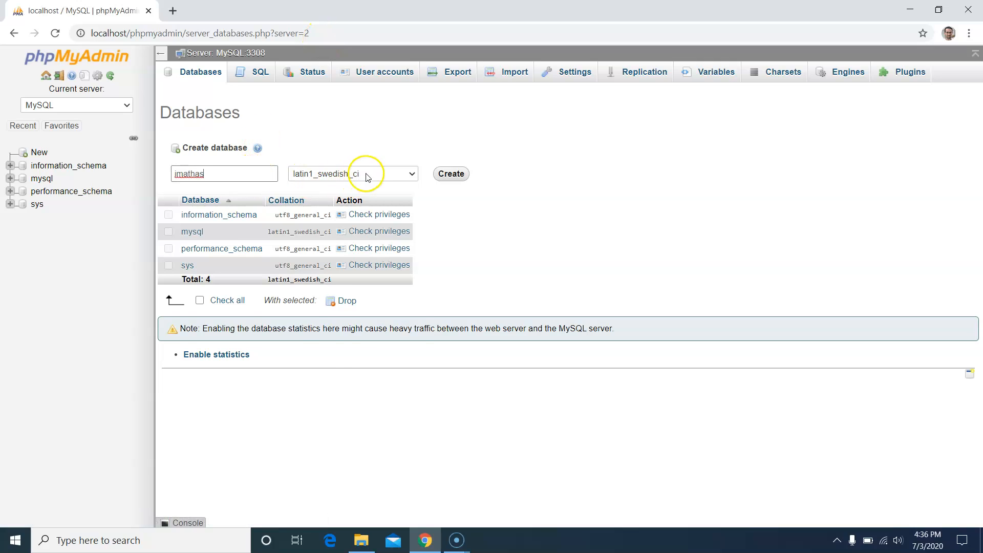
pyautogui.click(362, 174)
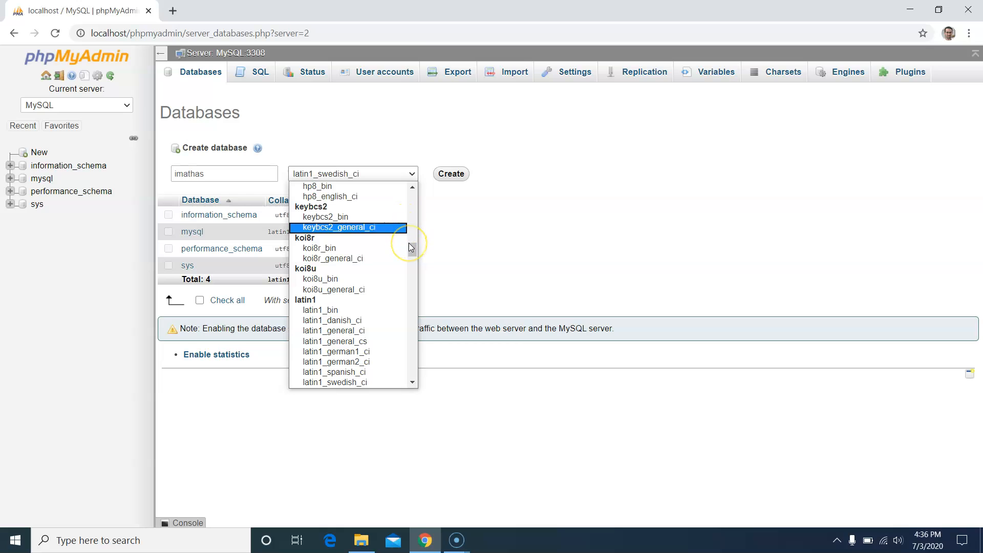
pyautogui.moveTo(411, 247); pyautogui.dragTo(413, 344)
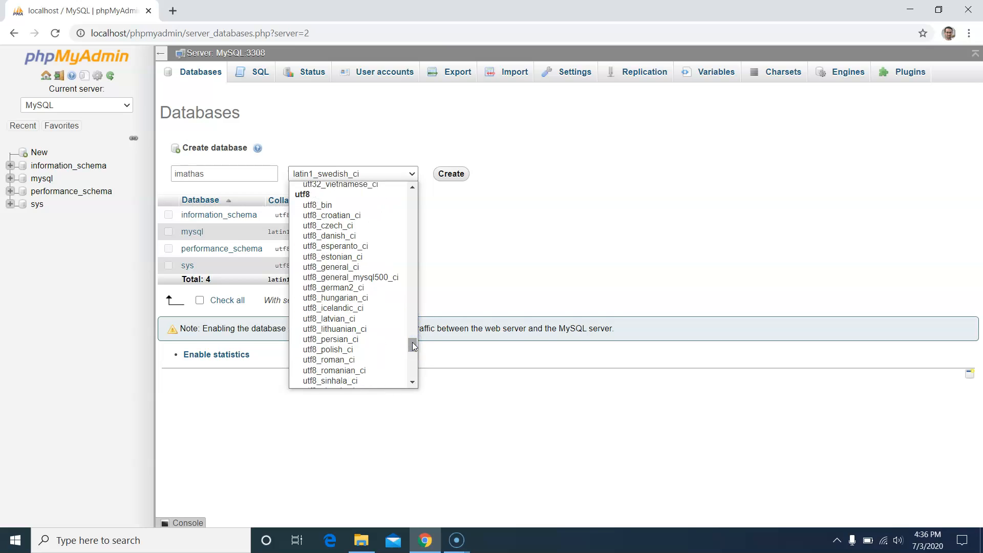
pyautogui.click(357, 267)
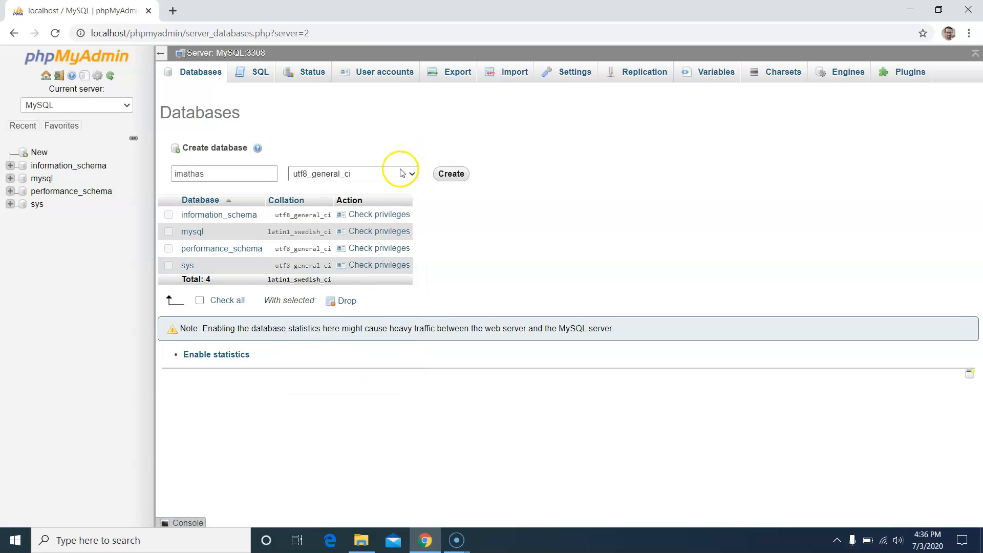
pyautogui.click(402, 172)
pyautogui.click(402, 172)
pyautogui.click(447, 175)
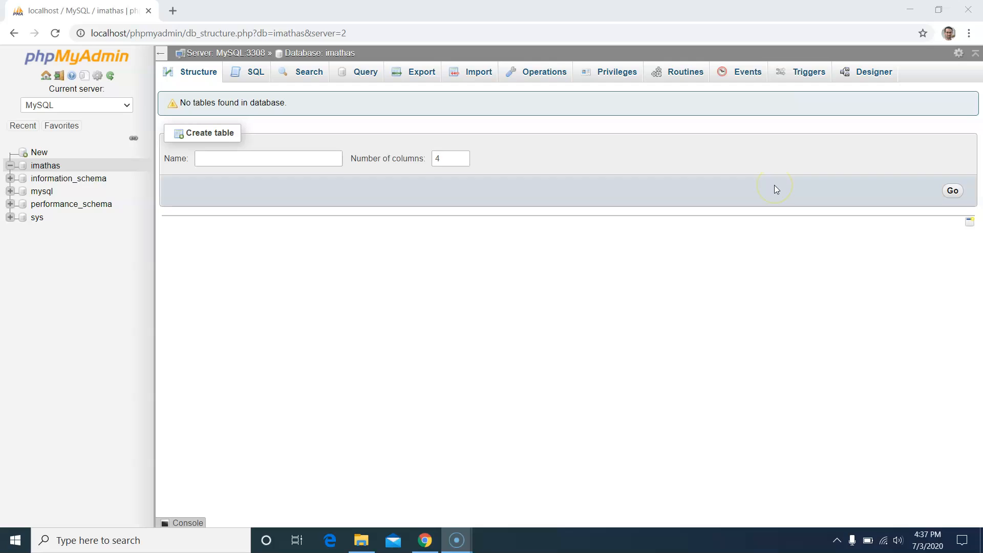
# - From the imathas database's privileges, start a new user account named imathas
pyautogui.click(607, 73)
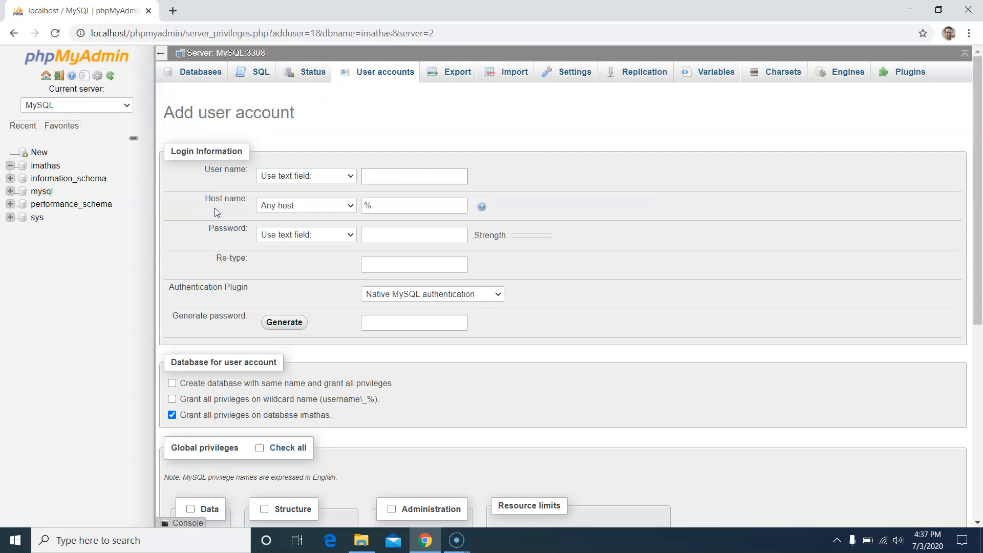
pyautogui.click(385, 178)
pyautogui.write('imathas')
pyautogui.press('Tab')
pyautogui.press('Tab')
pyautogui.press('Tab')
# - Enter and confirm the account password, create the user, and decline Chrome's save-password prompt
pyautogui.click(391, 234)
pyautogui.write('pass')
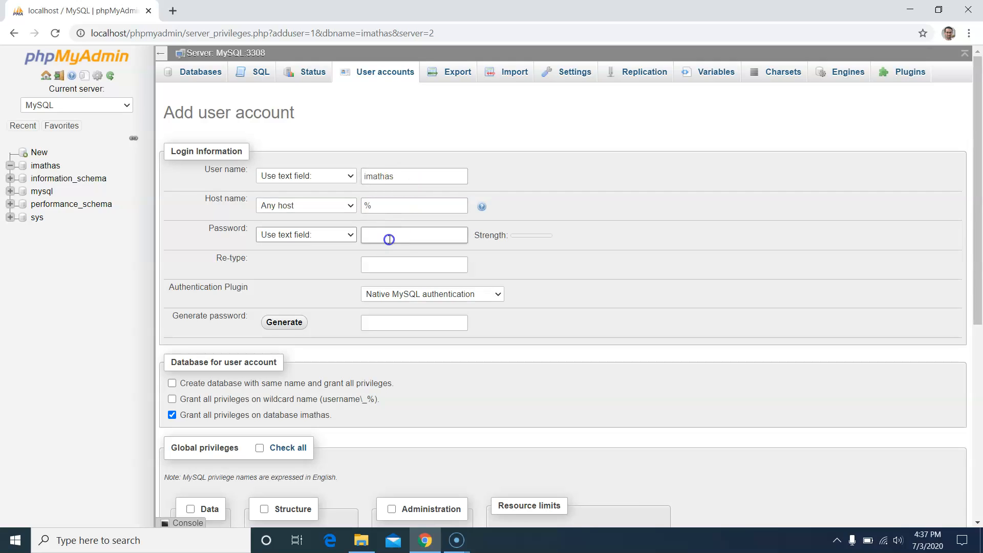
pyautogui.write('wor')
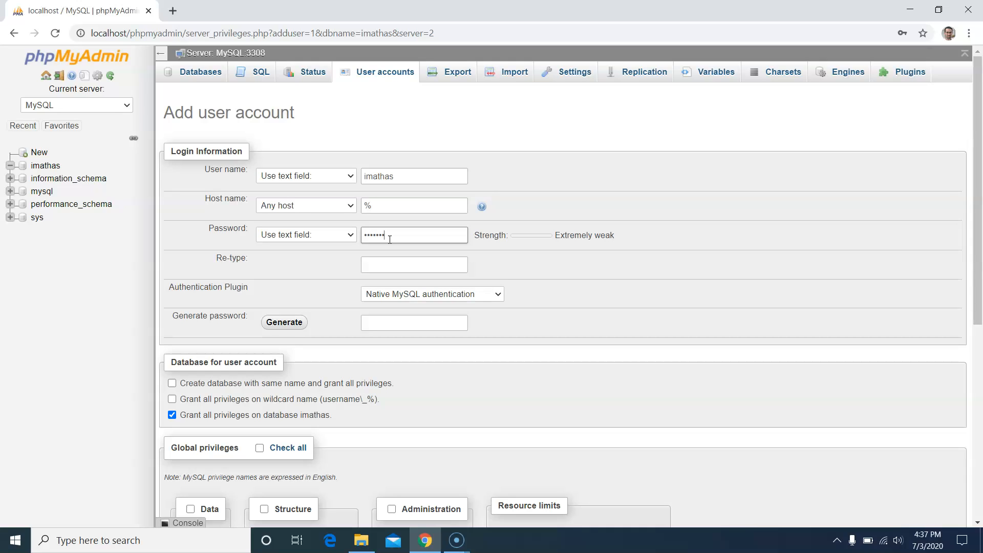
pyautogui.click(391, 264)
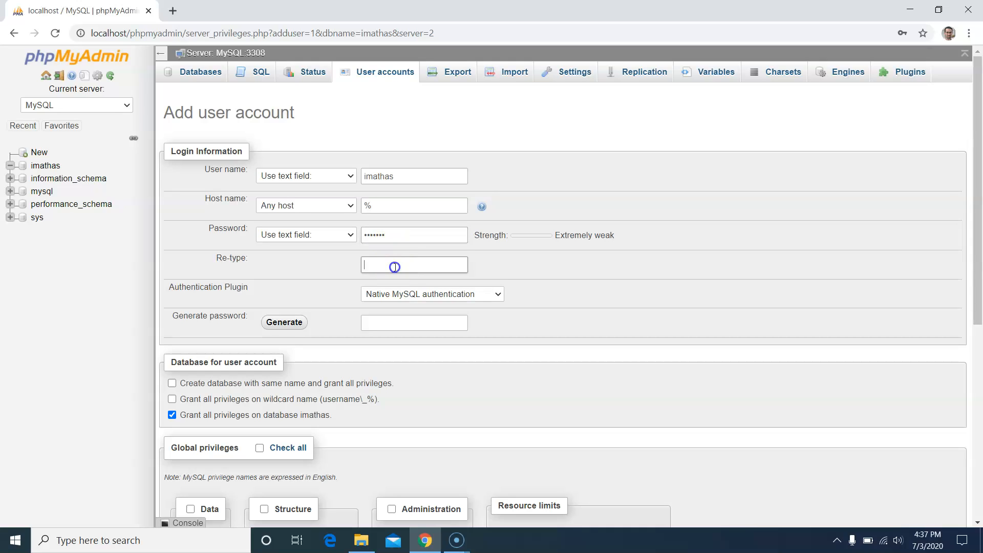
pyautogui.write('passwo')
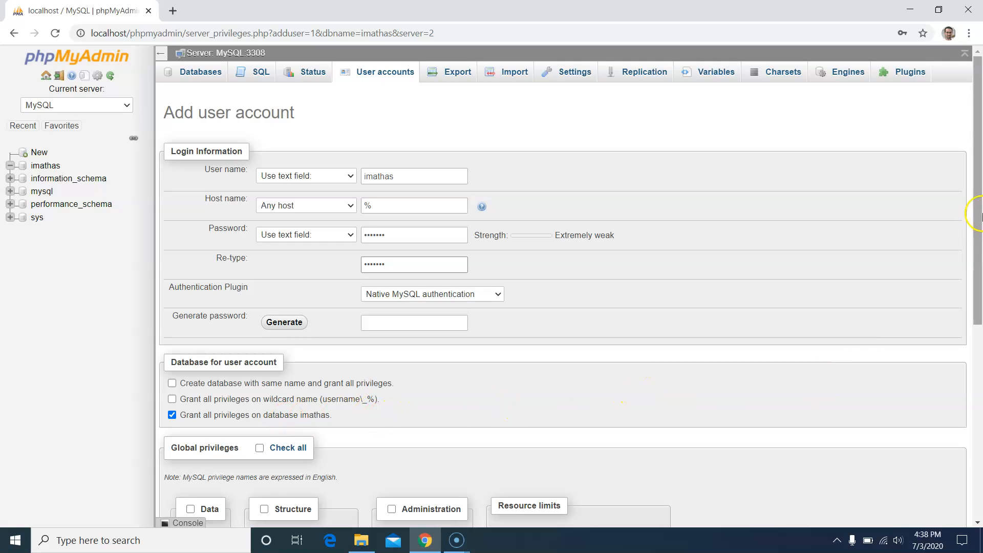
pyautogui.moveTo(976, 215); pyautogui.dragTo(978, 429)
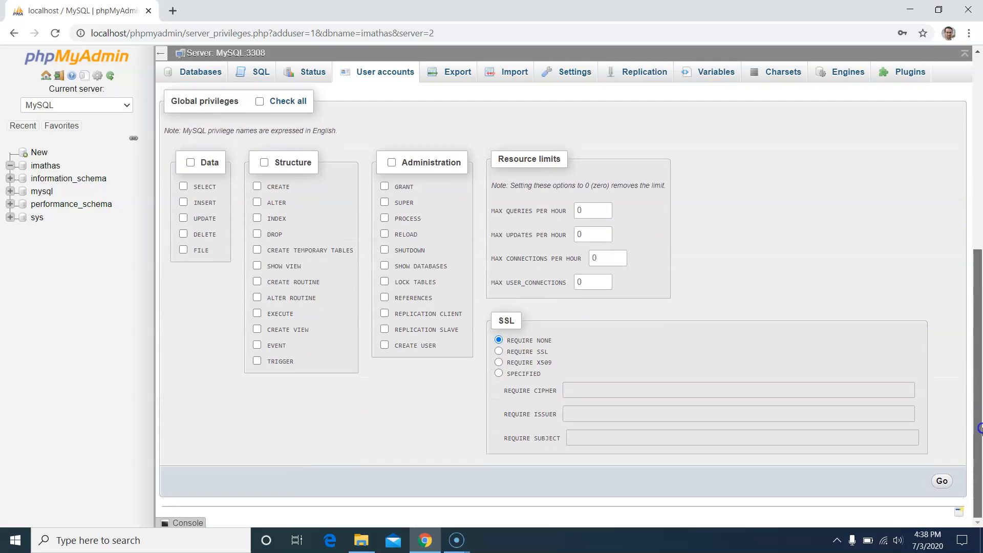
pyautogui.click(943, 482)
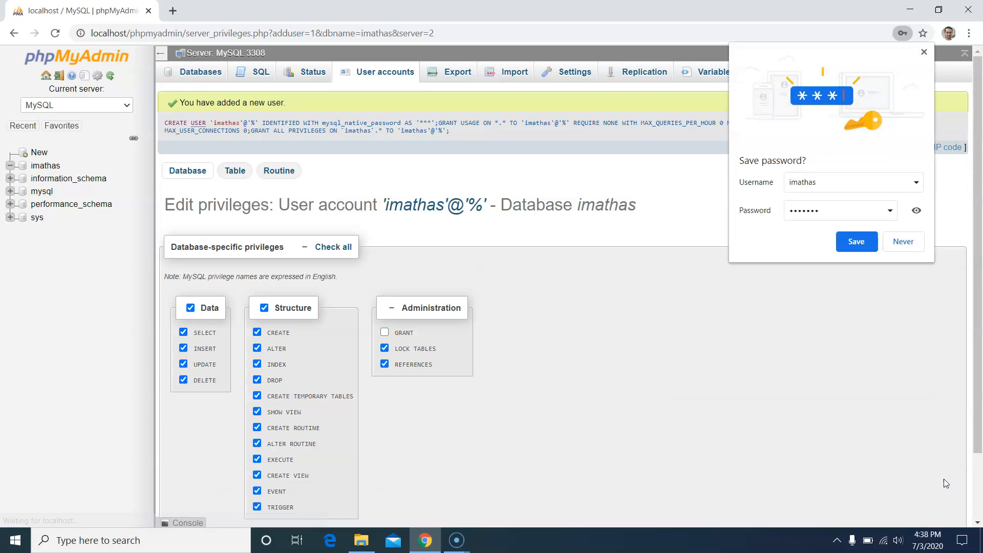
pyautogui.click(910, 241)
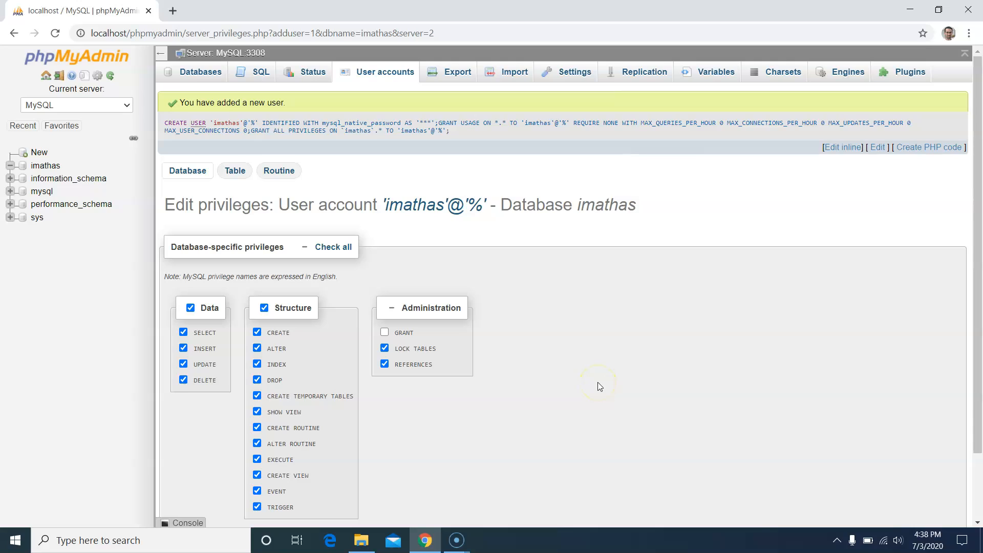
# - Open the WampServer tray menu and go to Apache's alias directories options
pyautogui.click(838, 541)
pyautogui.click(861, 515)
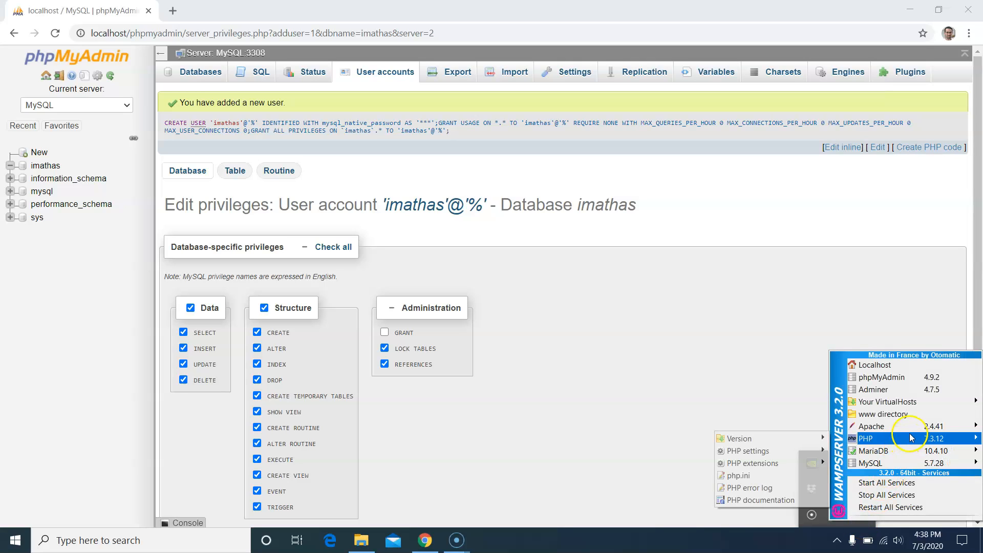
pyautogui.moveTo(912, 433)
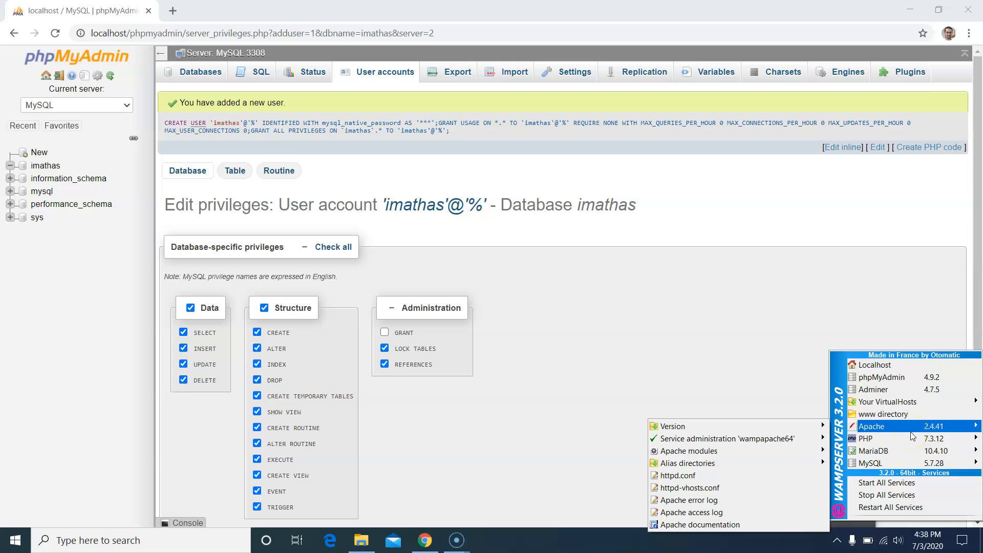
pyautogui.moveTo(687, 463)
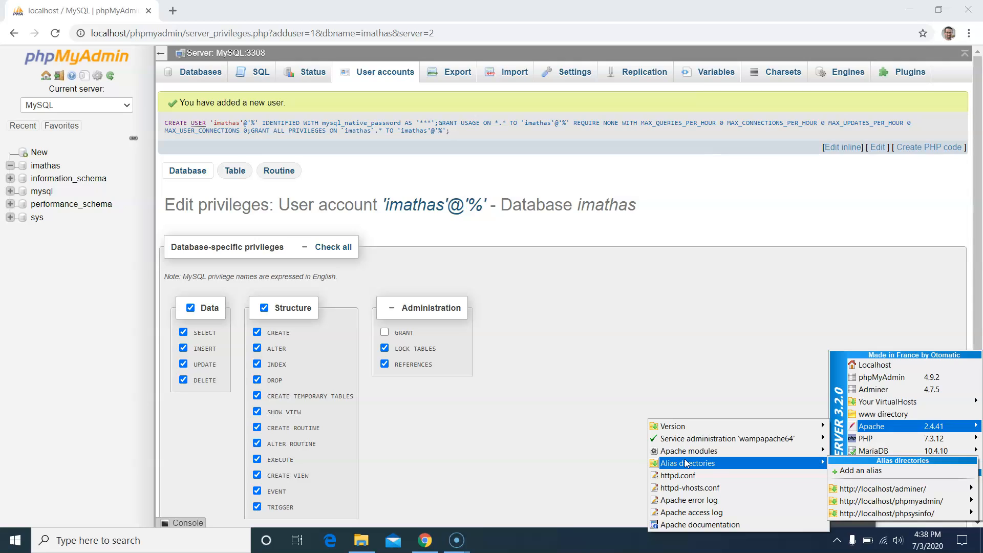
pyautogui.click(843, 463)
pyautogui.moveTo(865, 426)
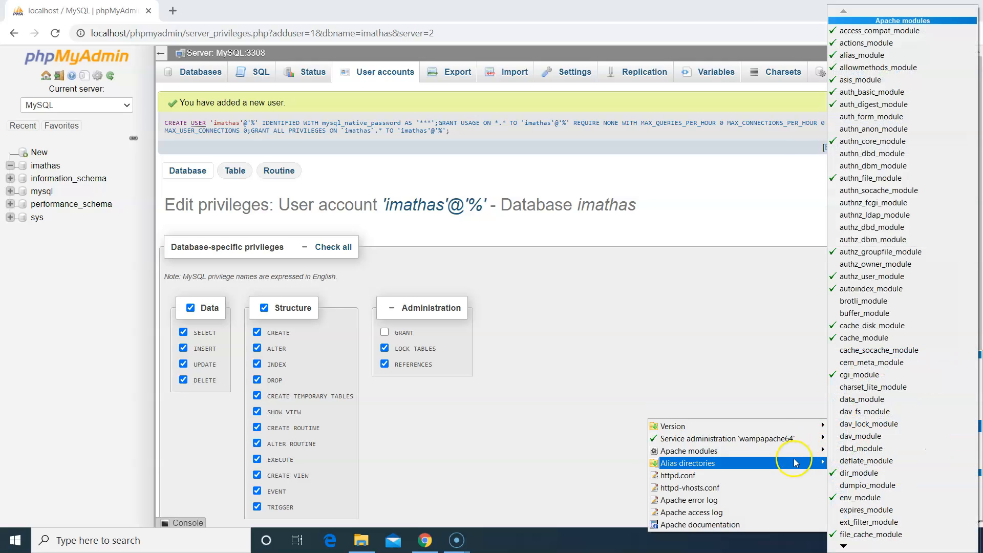
# - Add a new Apache alias named imathas
pyautogui.moveTo(794, 462)
pyautogui.click(843, 471)
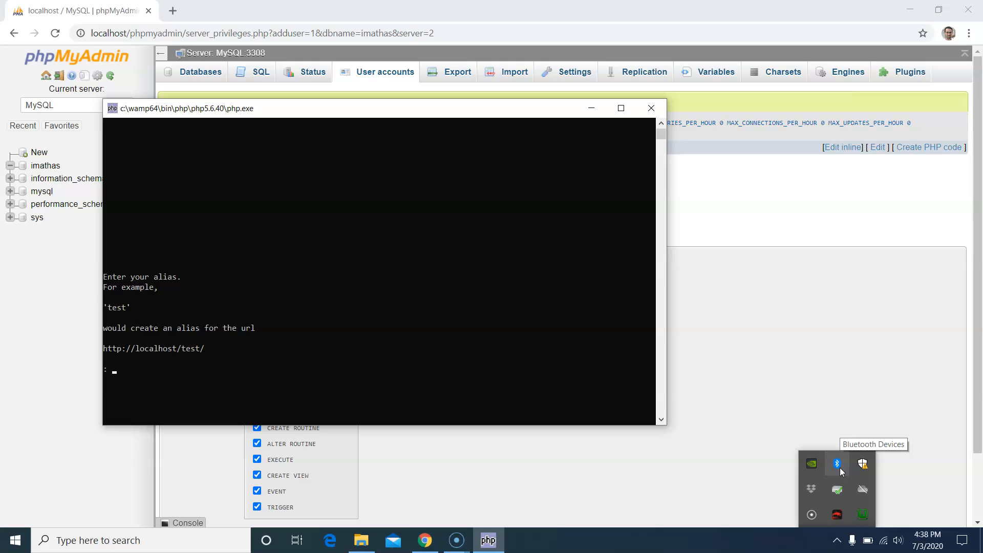
pyautogui.write('imathas')
pyautogui.press('Return')
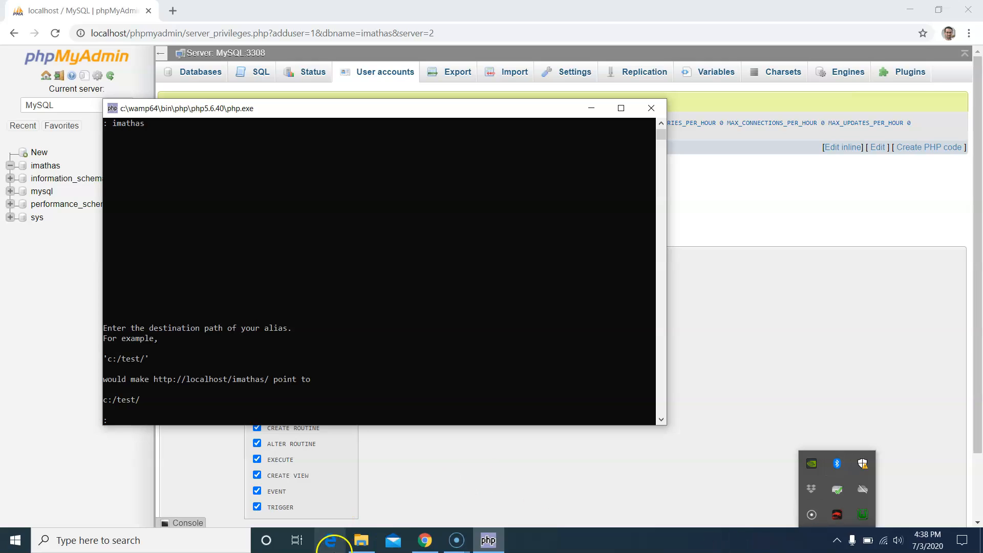
# - Check the IMathAS folder's location on the C: drive in File Explorer
pyautogui.click(357, 546)
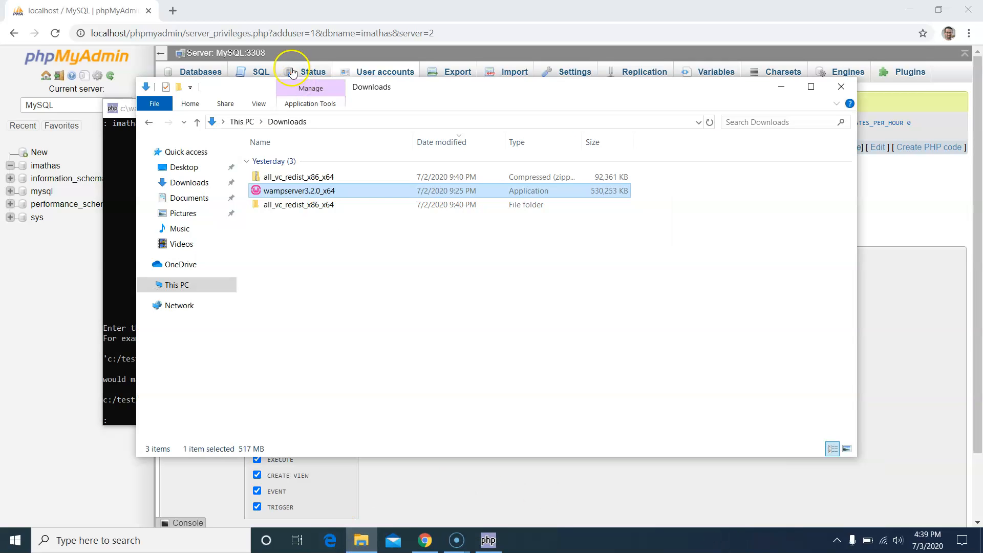
pyautogui.click(247, 122)
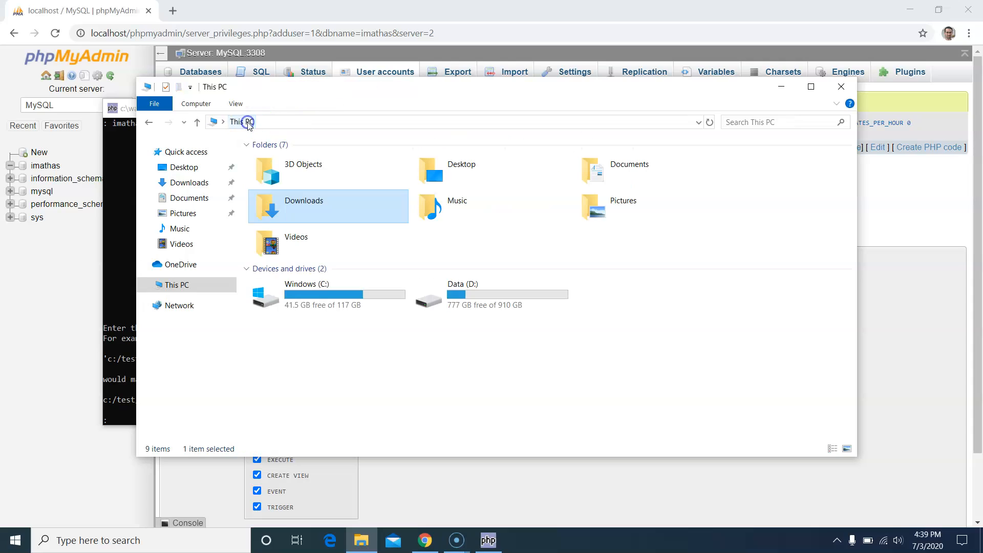
pyautogui.doubleClick(323, 302)
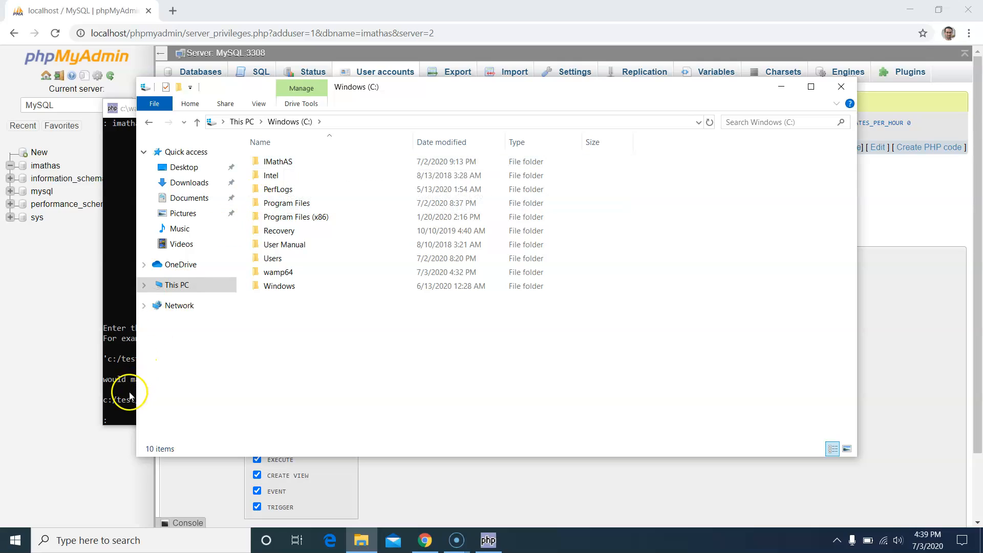
pyautogui.click(123, 417)
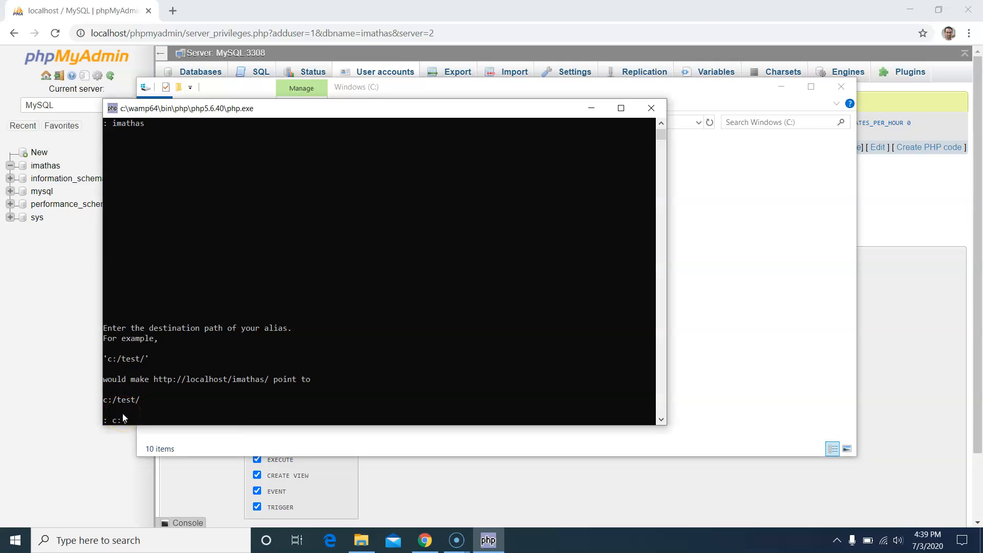
# - Set the alias destination to c:/IMathAS/ and close the console
pyautogui.write('\\IM')
pyautogui.write('athAS')
pyautogui.press('BackSpace')
pyautogui.press('BackSpace')
pyautogui.press('BackSpace')
pyautogui.press('BackSpace')
pyautogui.press('BackSpace')
pyautogui.press('BackSpace')
pyautogui.press('BackSpace')
pyautogui.write('IMathAS')
pyautogui.press('Return')
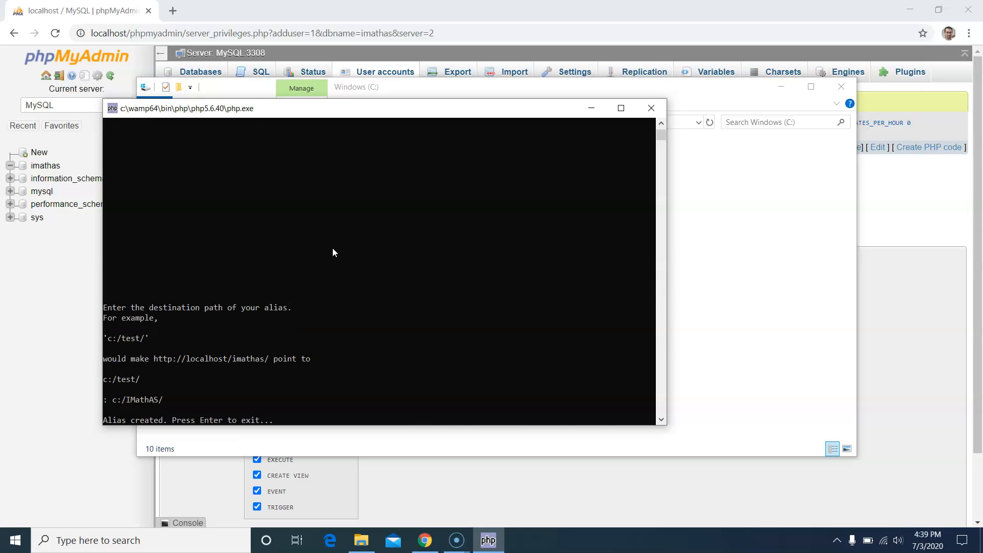
pyautogui.press('Return')
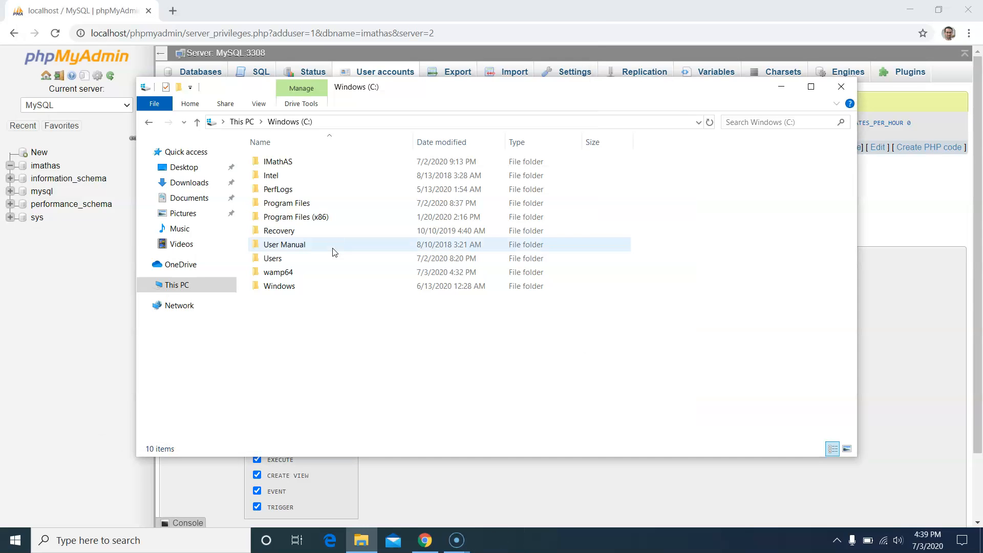
pyautogui.click(838, 541)
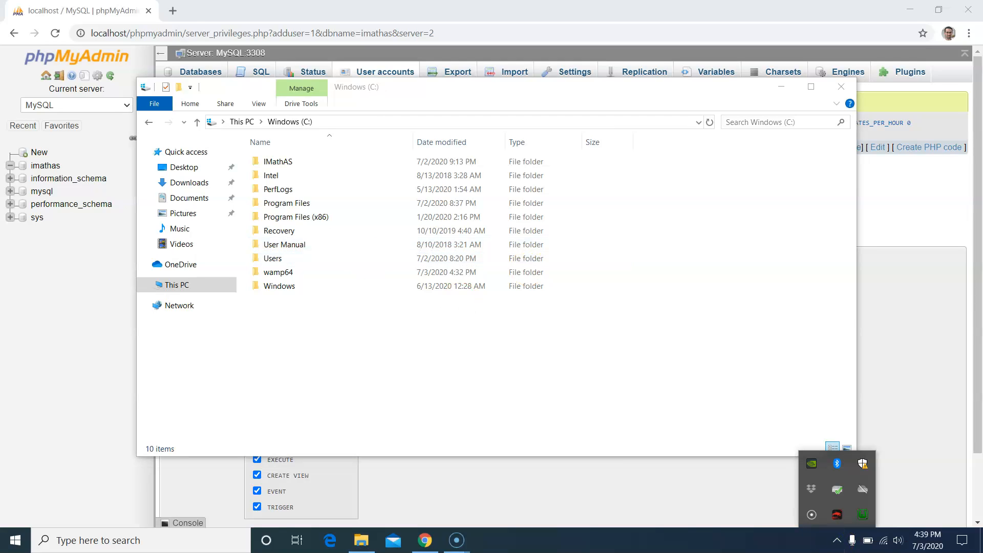
# - Load localhost/imathas/ in a new Chrome tab
pyautogui.click(174, 10)
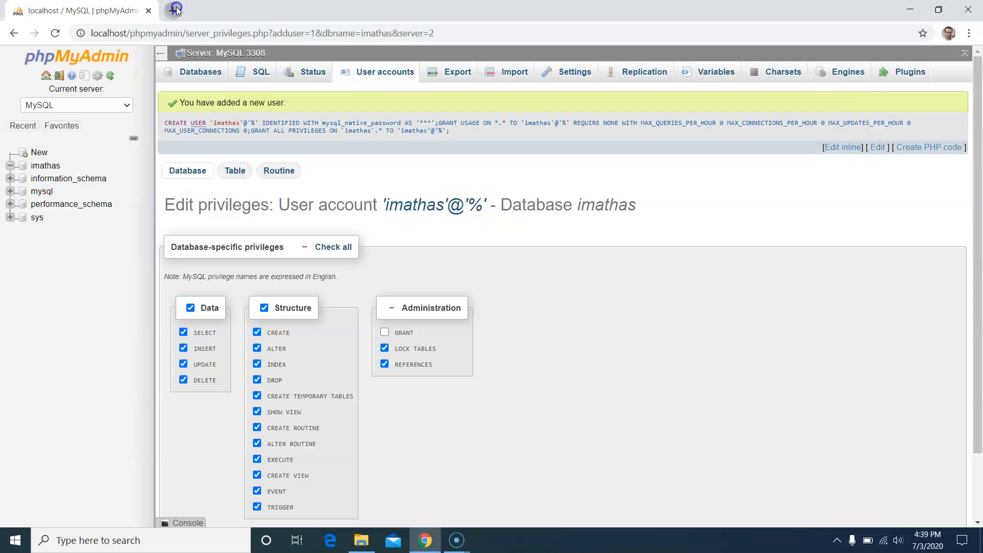
pyautogui.click(174, 11)
pyautogui.write('loca')
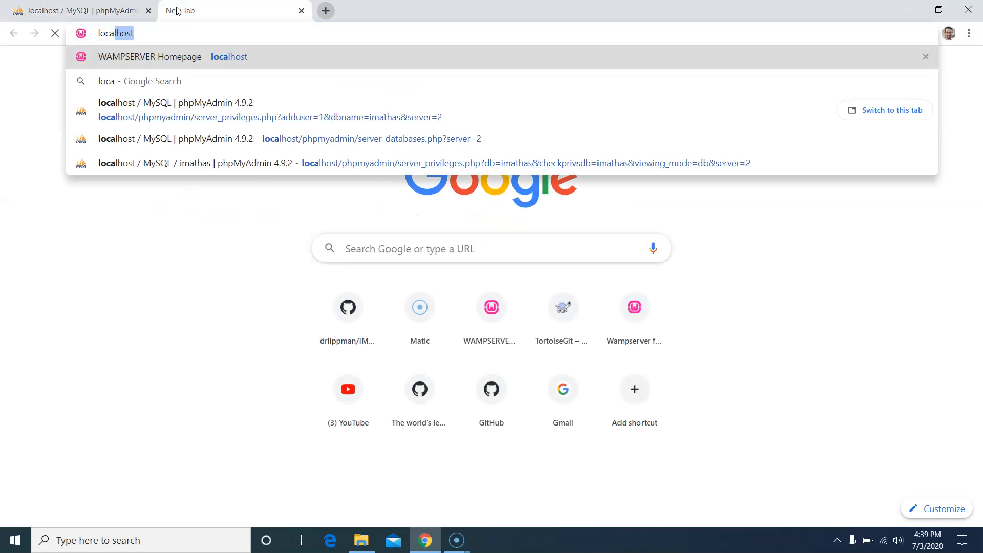
pyautogui.write('lhost/imathas/')
pyautogui.press('Return')
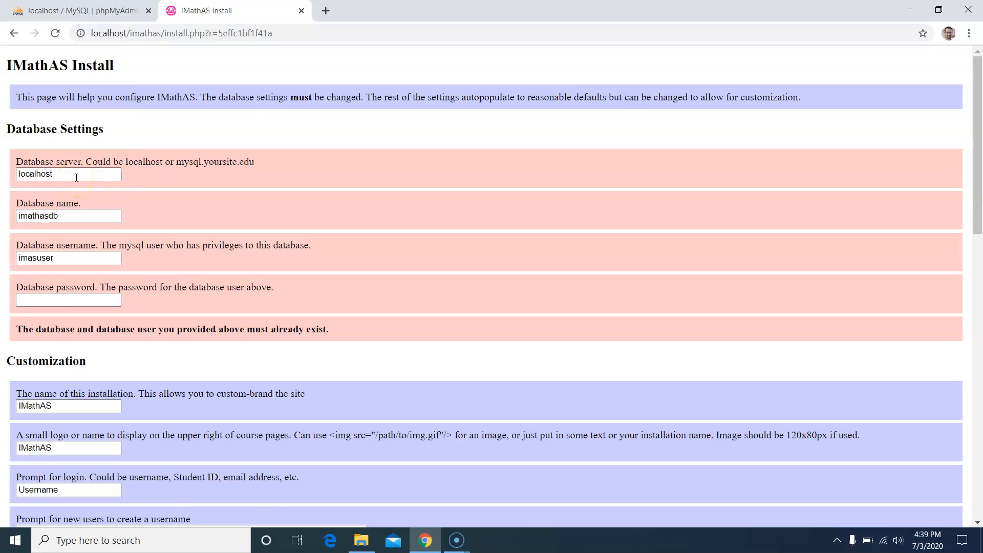
# - Trim the install form's database name to imathas, checking the phpMyAdmin user details
pyautogui.click(68, 215)
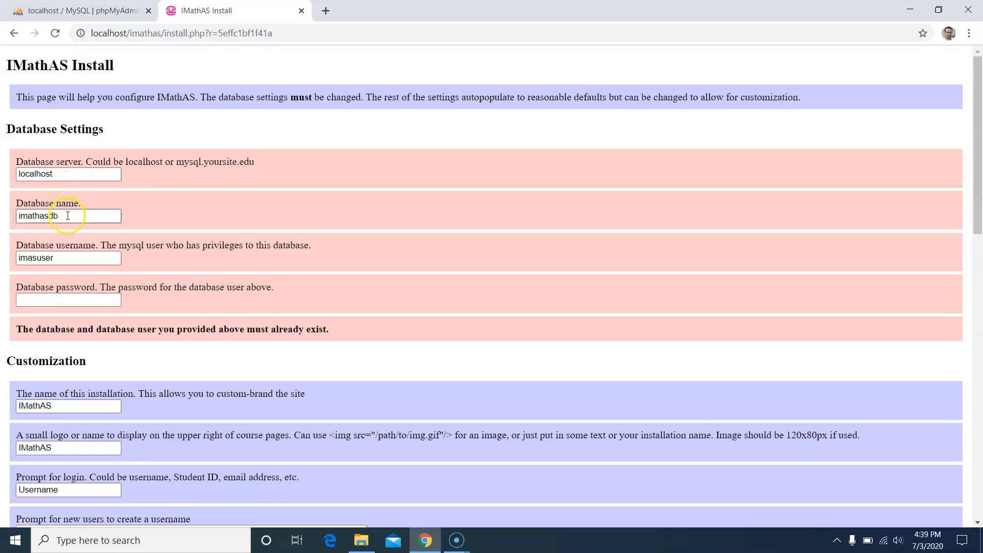
pyautogui.press('BackSpace')
pyautogui.press('BackSpace')
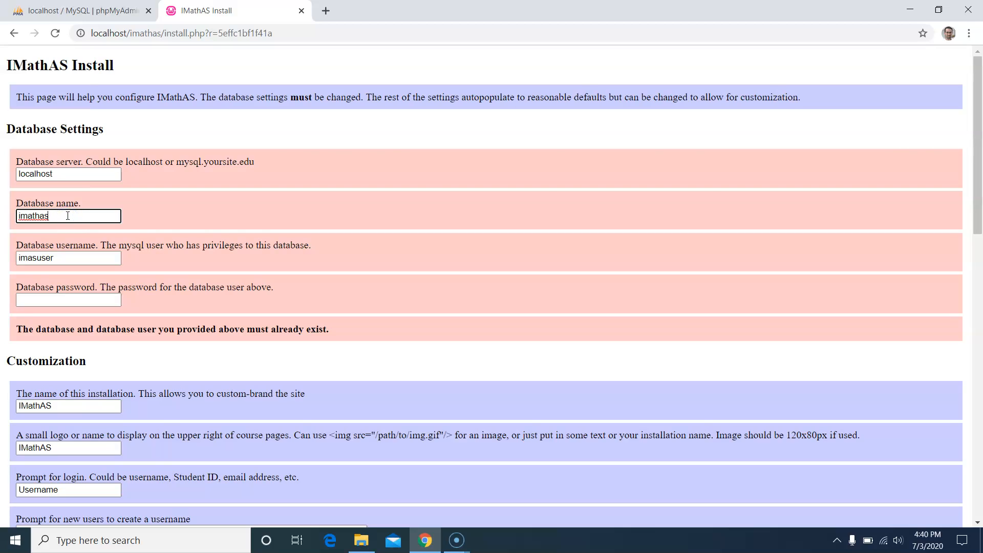
pyautogui.click(82, 10)
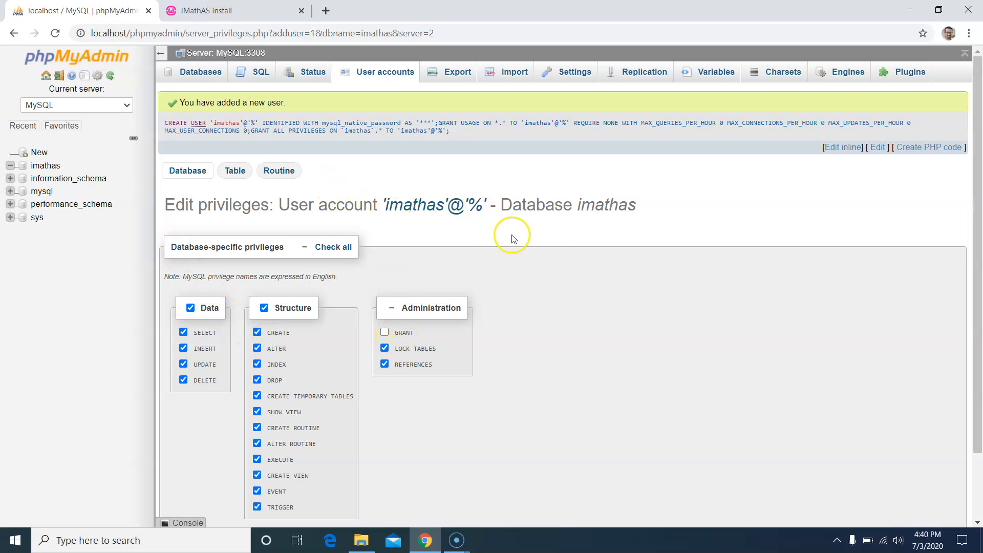
pyautogui.click(215, 10)
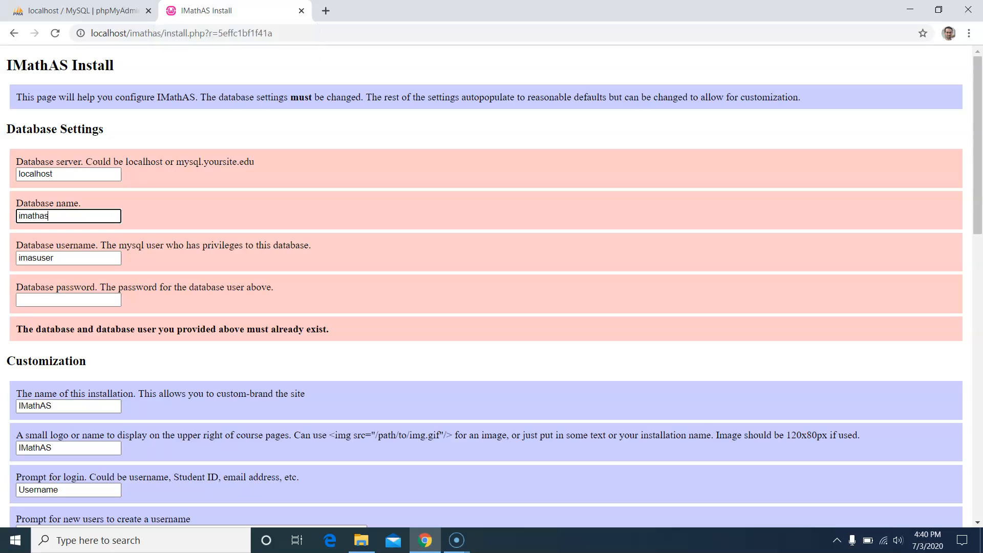
# - Enter imathas as database username plus the account password, then review the remaining settings
pyautogui.doubleClick(76, 261)
pyautogui.write('imathas')
pyautogui.press('Tab')
pyautogui.write('imathas')
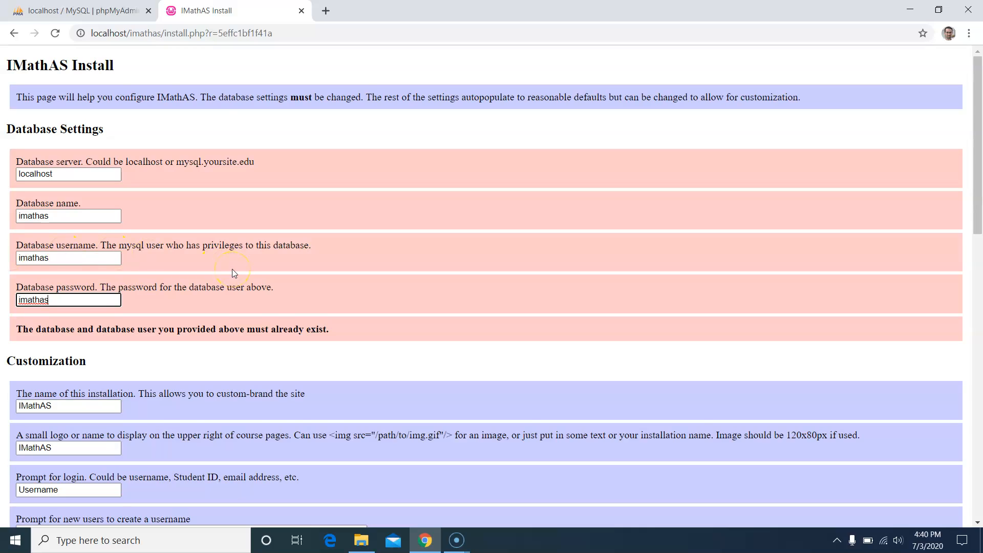
pyautogui.scroll(-3, 281, 439)
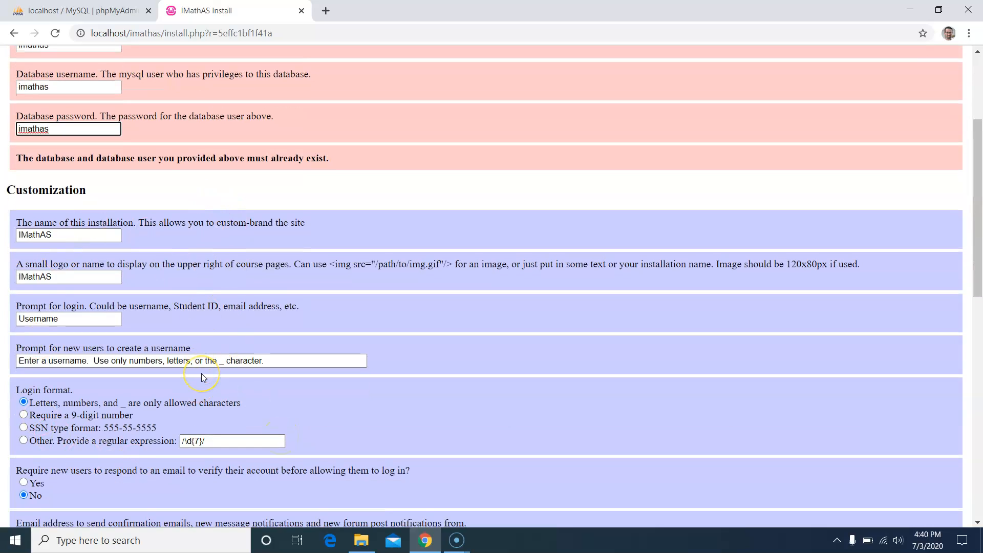
pyautogui.scroll(-11, 202, 375)
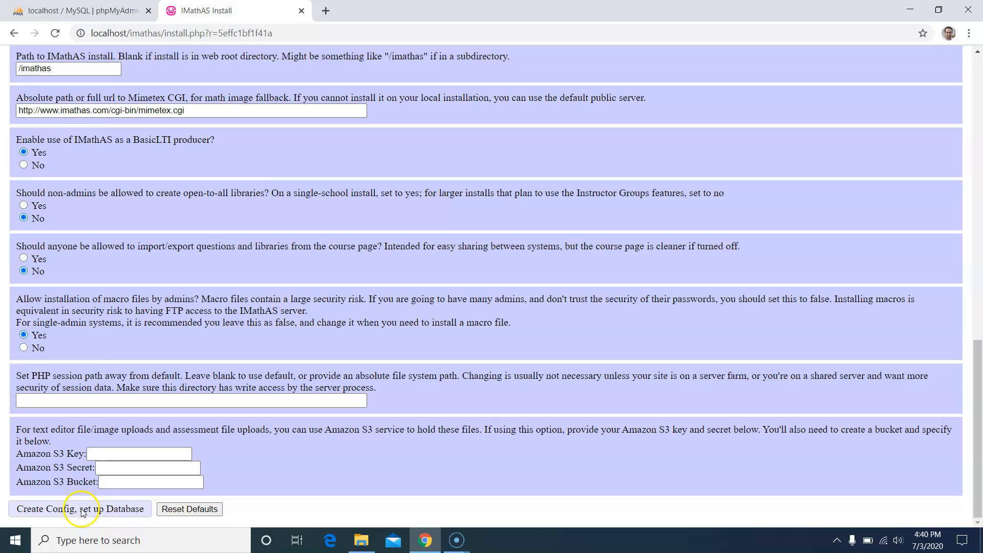
# - Write config.php and continue to the database table creation page
pyautogui.click(109, 510)
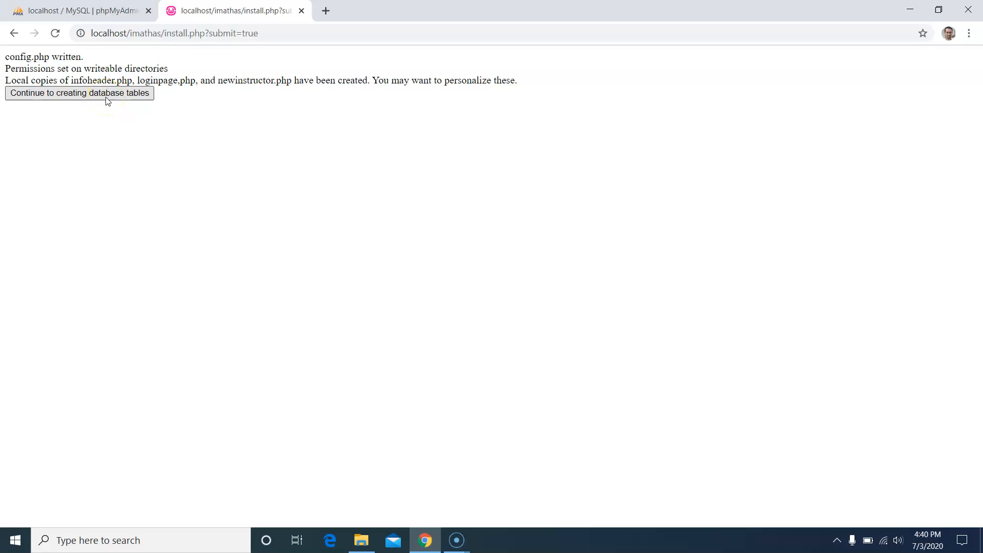
pyautogui.click(107, 97)
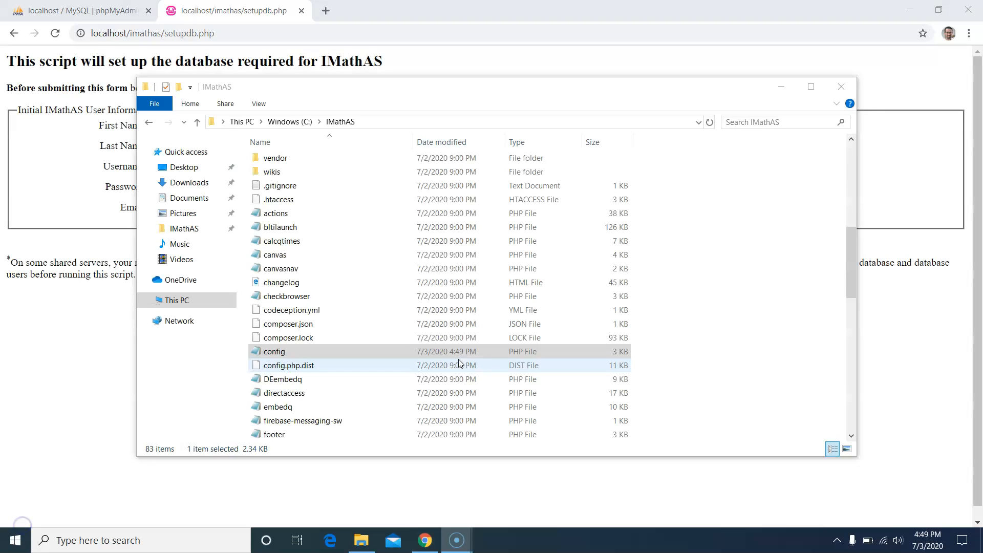
pyautogui.click(839, 538)
pyautogui.click(859, 518)
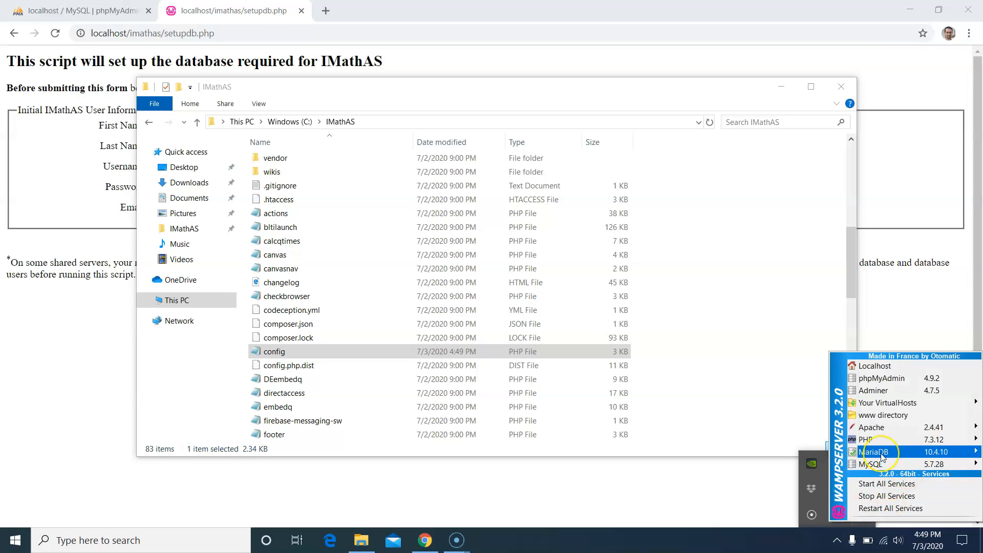
pyautogui.moveTo(882, 455)
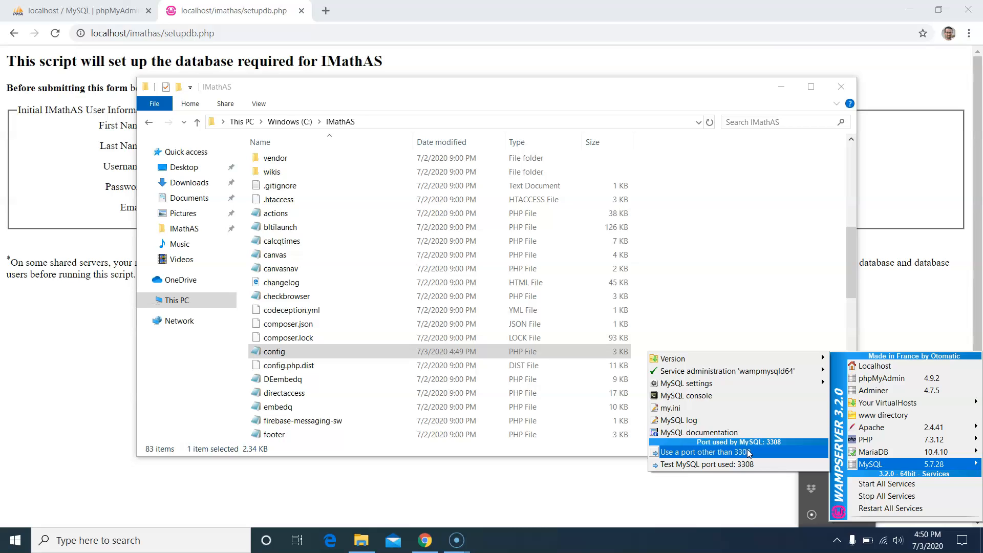
pyautogui.click(763, 457)
pyautogui.click(276, 354)
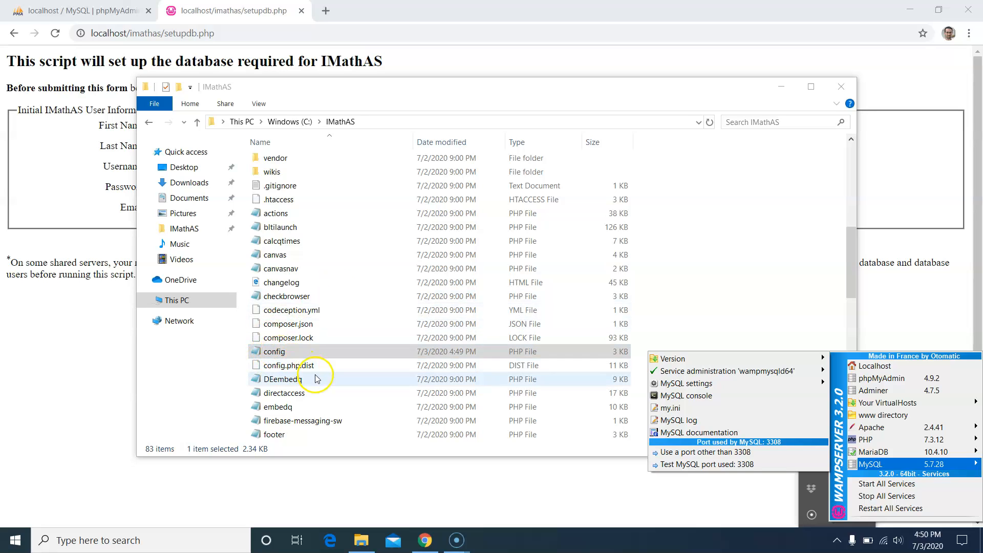
pyautogui.click(279, 356)
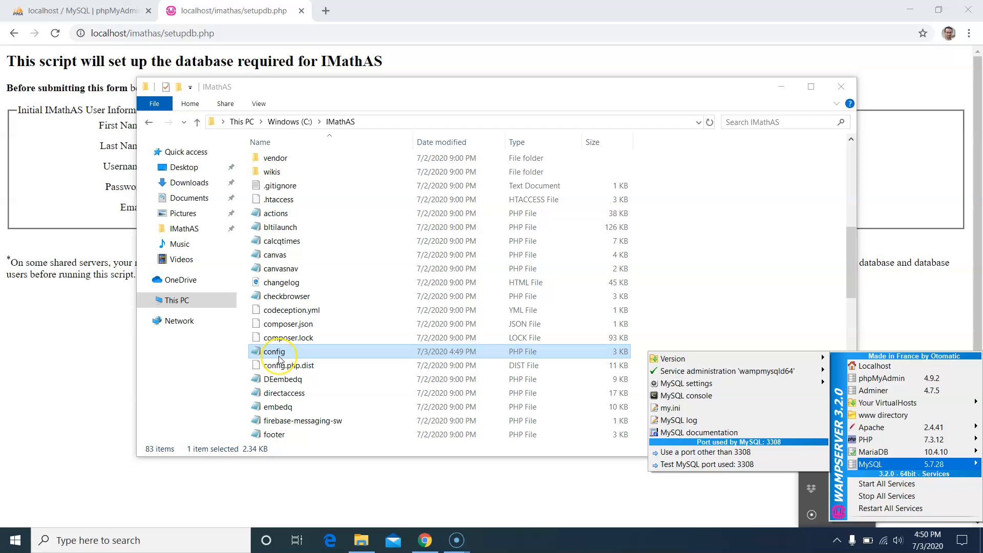
pyautogui.click(279, 358)
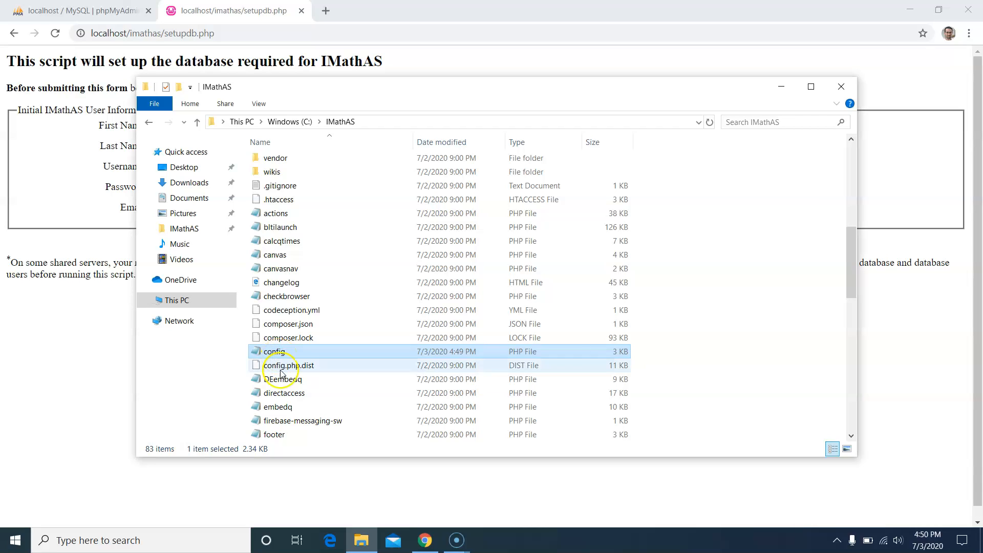
# - Change config.php's $dbserver to "localhost;port=3308" in Notepad, save and close it
pyautogui.click(273, 350)
pyautogui.doubleClick(273, 350)
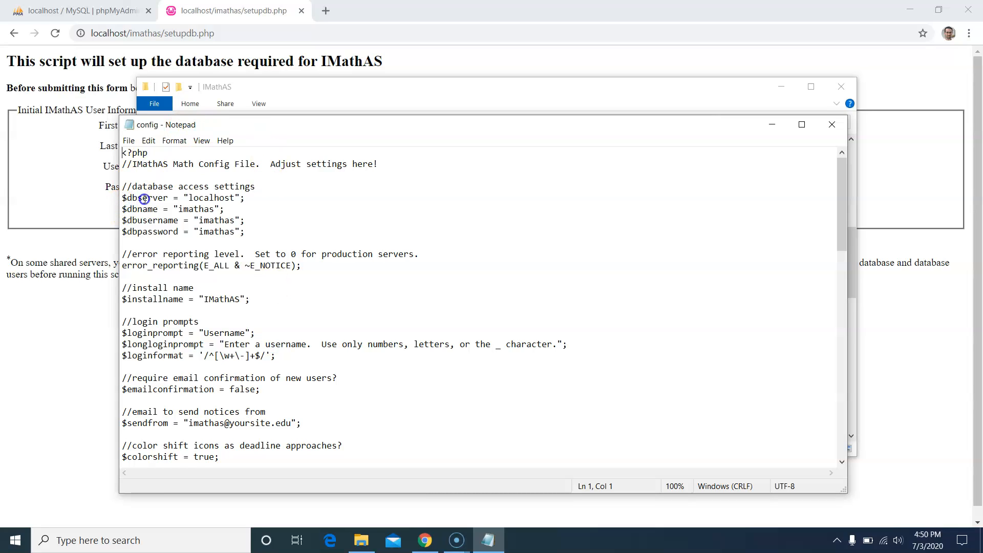
pyautogui.click(219, 198)
pyautogui.click(235, 196)
pyautogui.write(';port=3308')
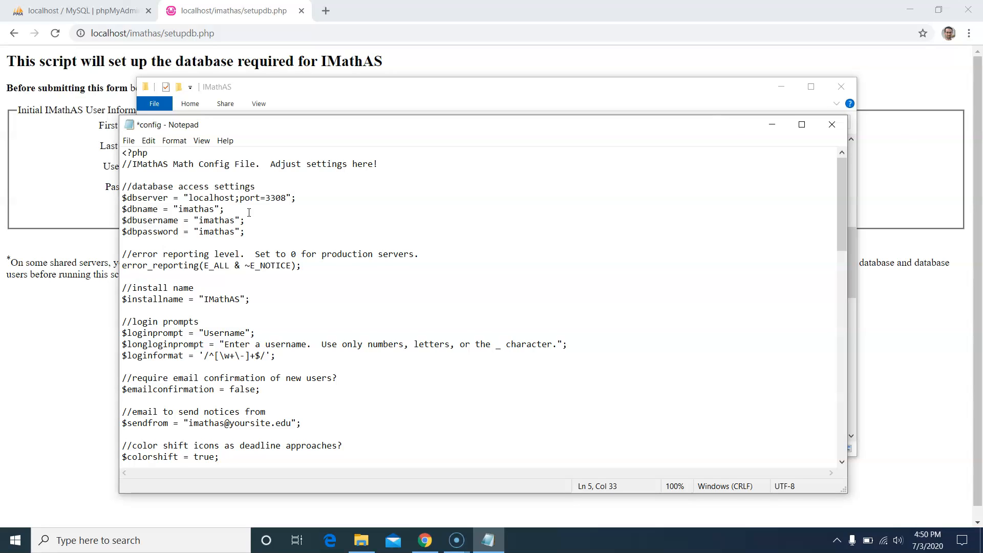
pyautogui.hotkey('ctrl', 's')
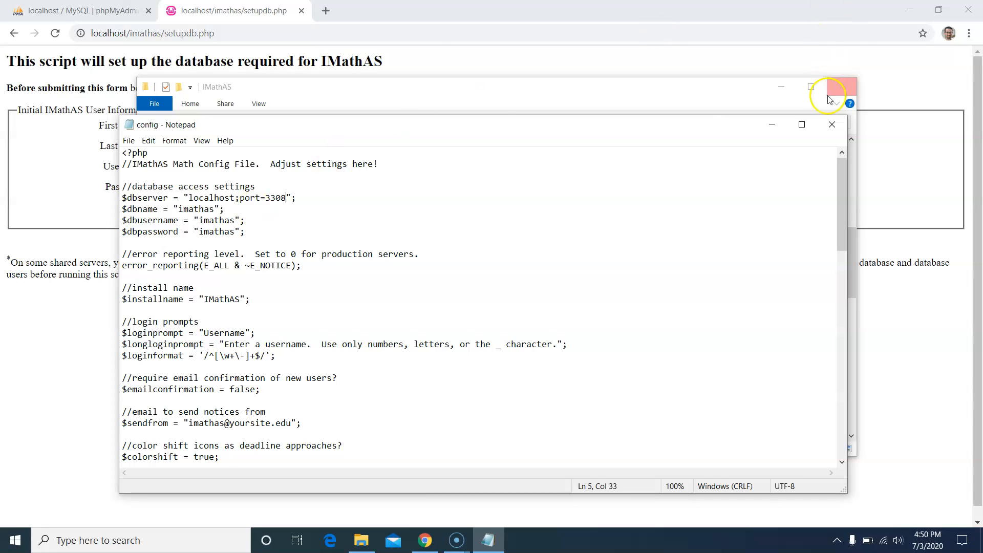
pyautogui.click(832, 125)
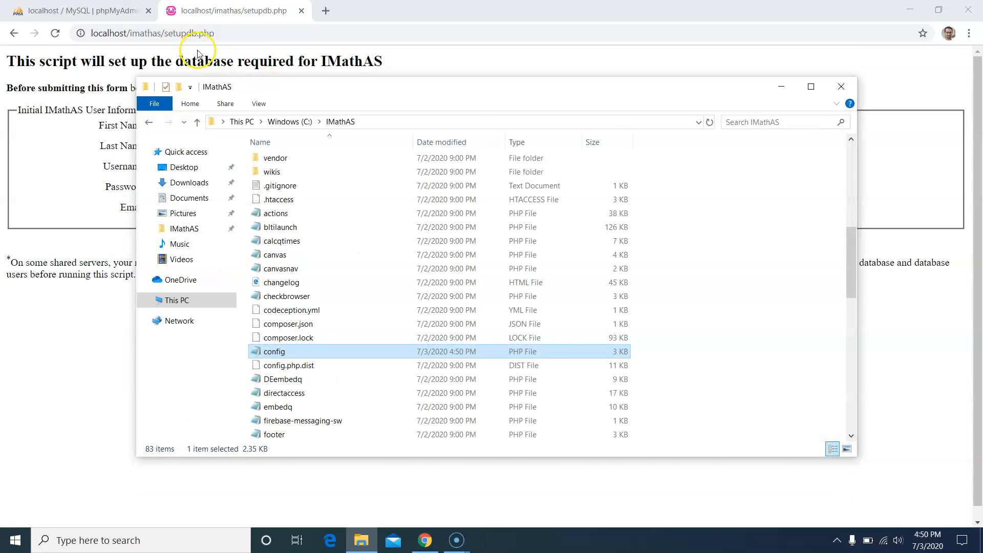
pyautogui.click(223, 32)
# - Reload setupdb.php, fill in the root admin user's details, and create the database tables
pyautogui.press('Return')
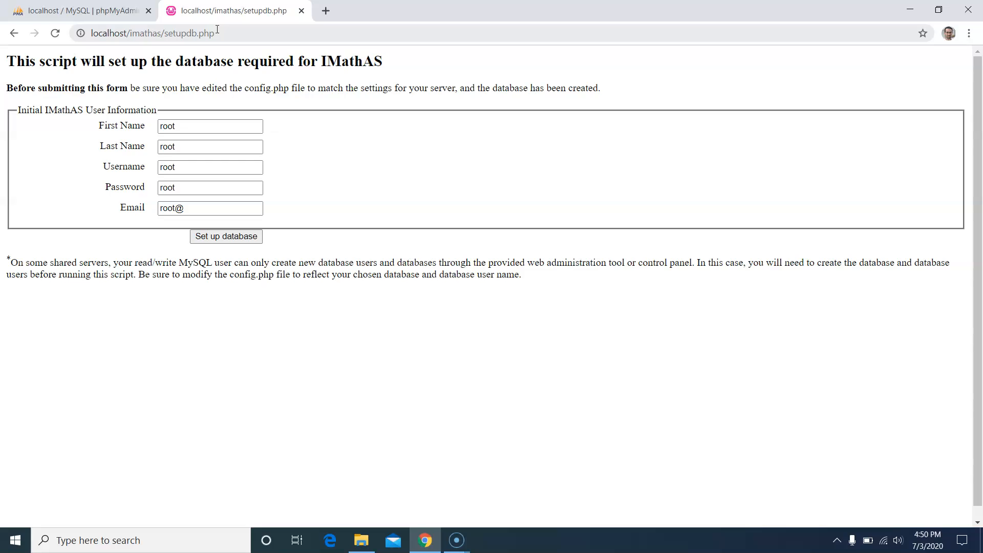
pyautogui.click(175, 192)
pyautogui.click(175, 190)
pyautogui.click(165, 167)
pyautogui.click(193, 203)
pyautogui.click(197, 208)
pyautogui.click(229, 237)
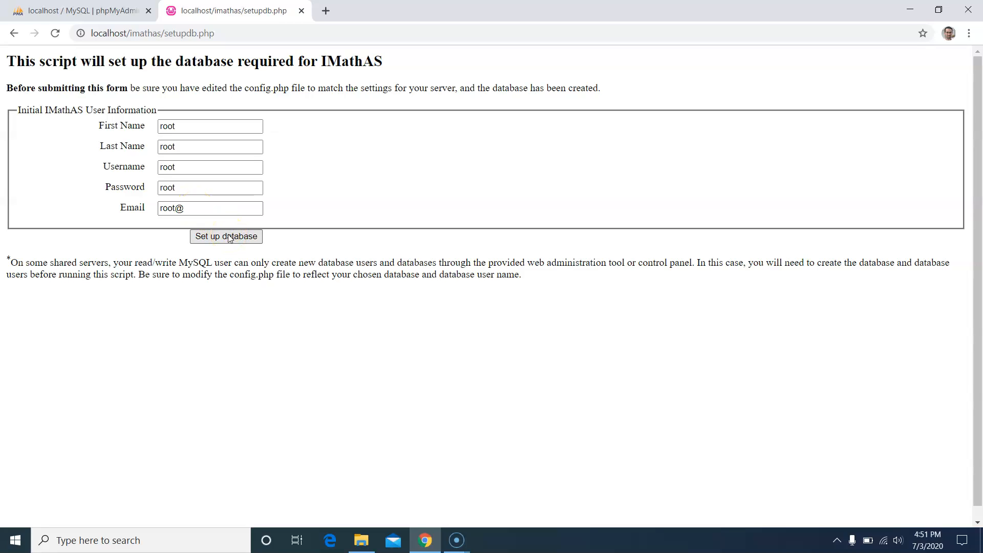
pyautogui.click(228, 237)
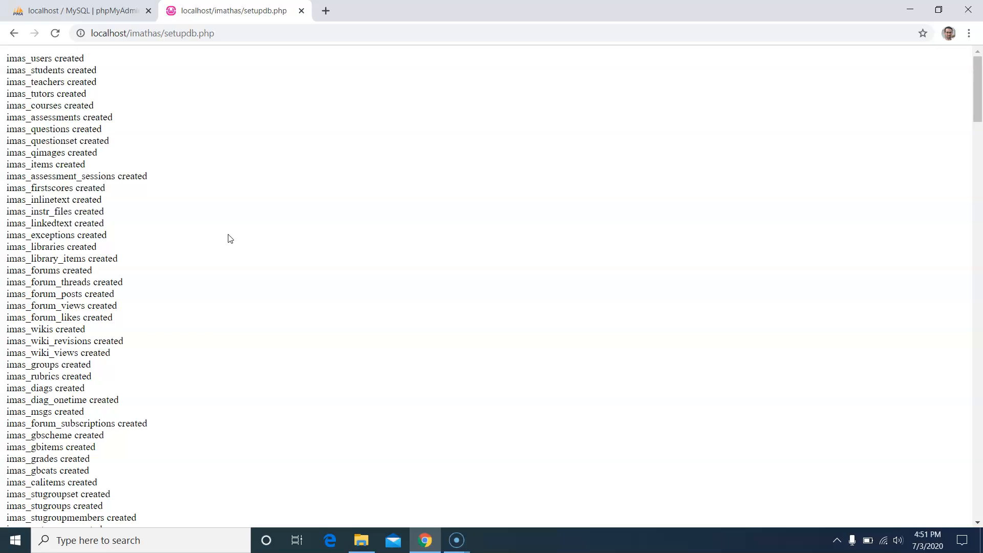
# - Scroll to the end of the 56-migration log and go to the IMathAS login page
pyautogui.scroll(-20, 230, 239)
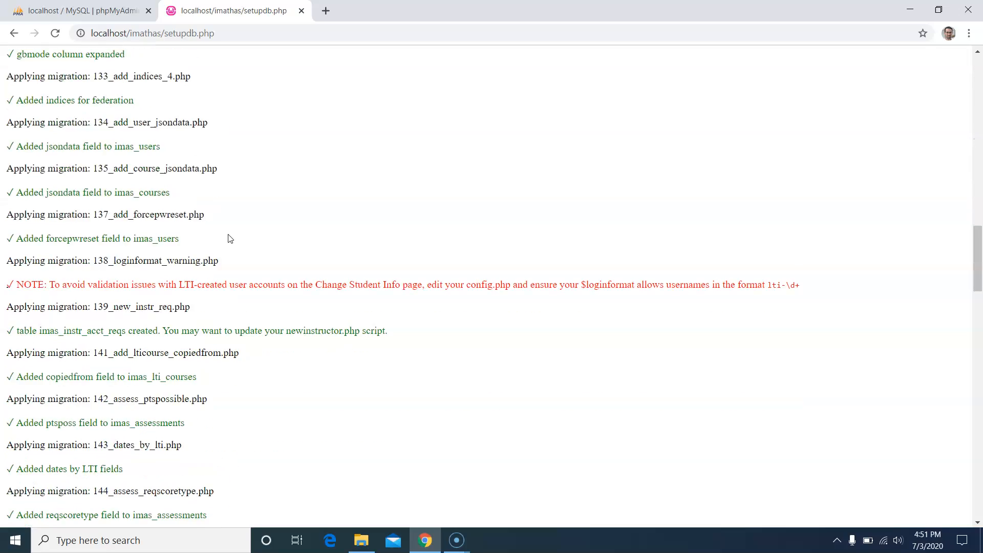
pyautogui.scroll(-20, 229, 239)
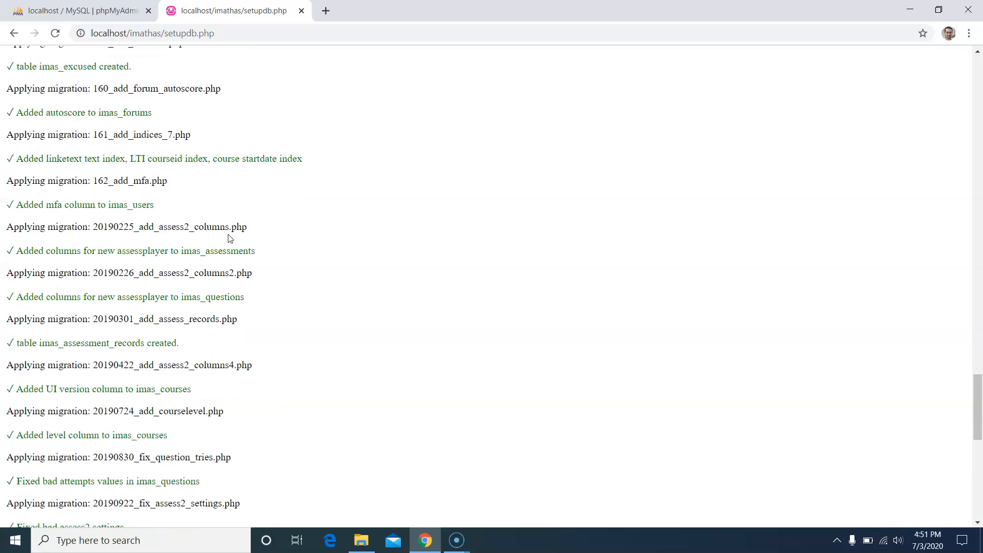
pyautogui.scroll(-15, 230, 240)
pyautogui.click(138, 443)
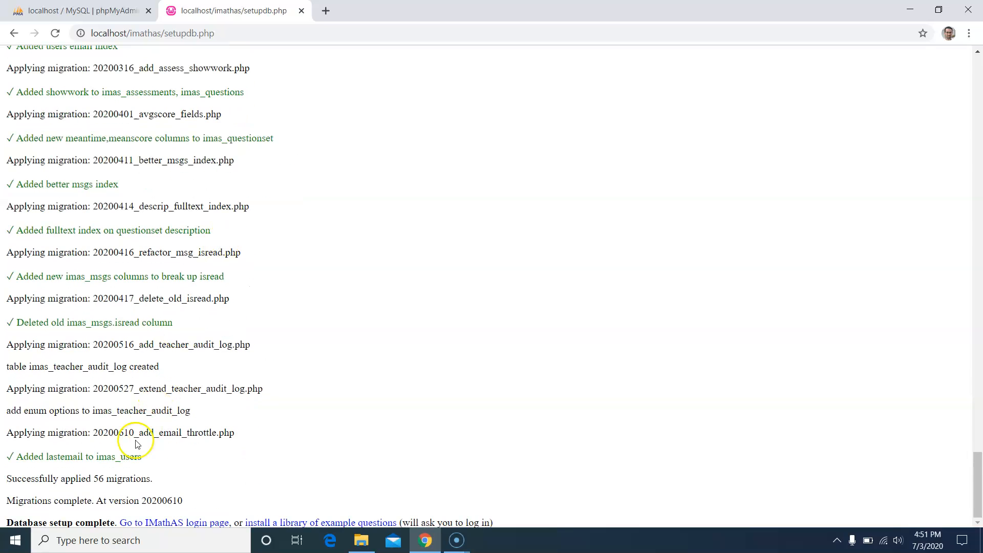
pyautogui.click(160, 524)
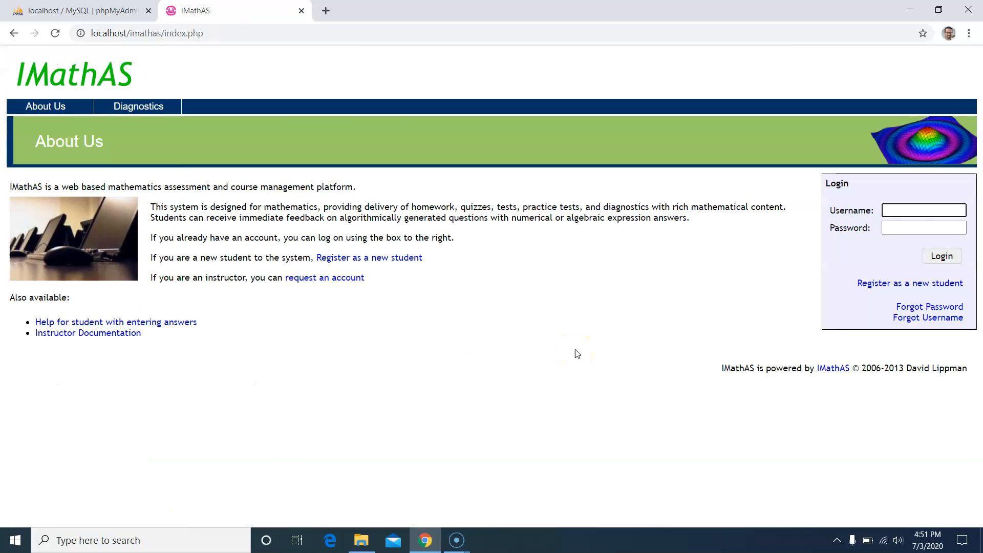
# - Log in to IMathAS as the root user with its password, then restore the IMathAS folder window
pyautogui.click(897, 209)
pyautogui.write('root')
pyautogui.press('Tab')
pyautogui.write('root')
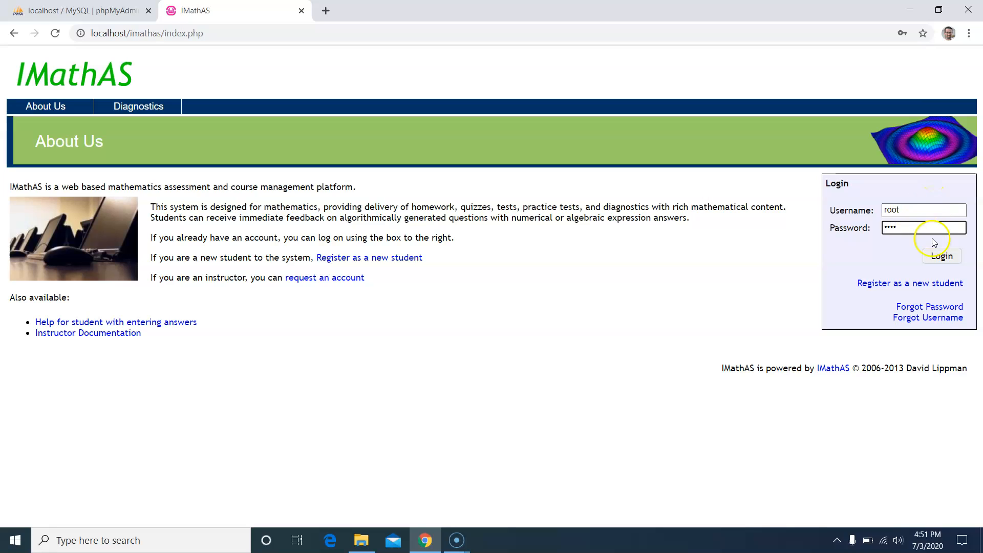
pyautogui.click(941, 257)
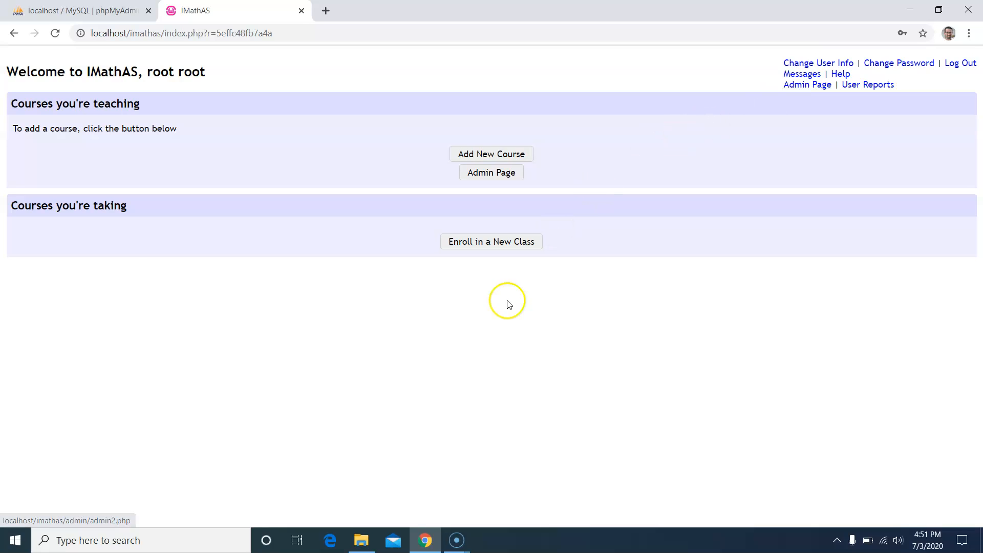
pyautogui.click(365, 547)
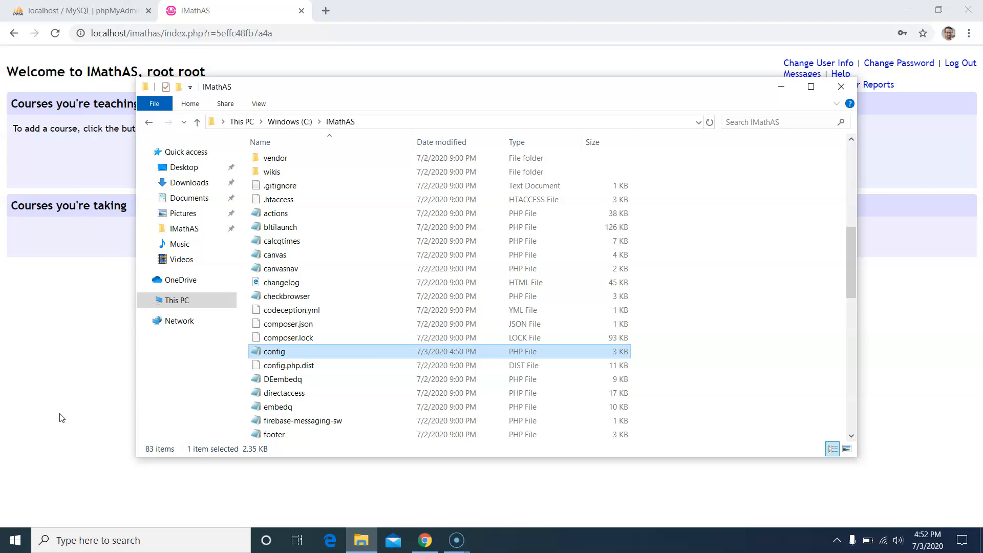
# - Point out the updated config file in the IMathAS folder, then return to the IMathAS dashboard in Chrome
pyautogui.scroll(-2, 301, 348)
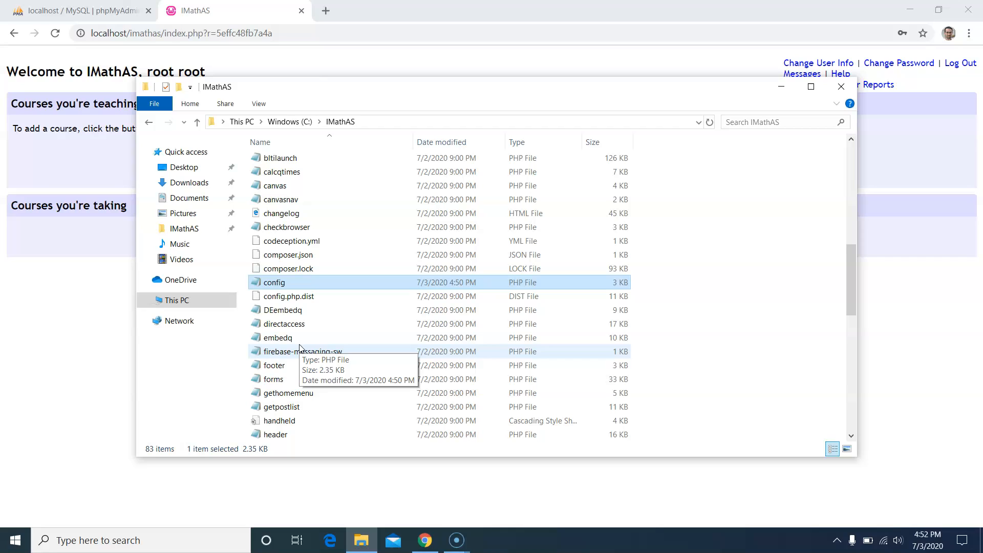
pyautogui.click(301, 287)
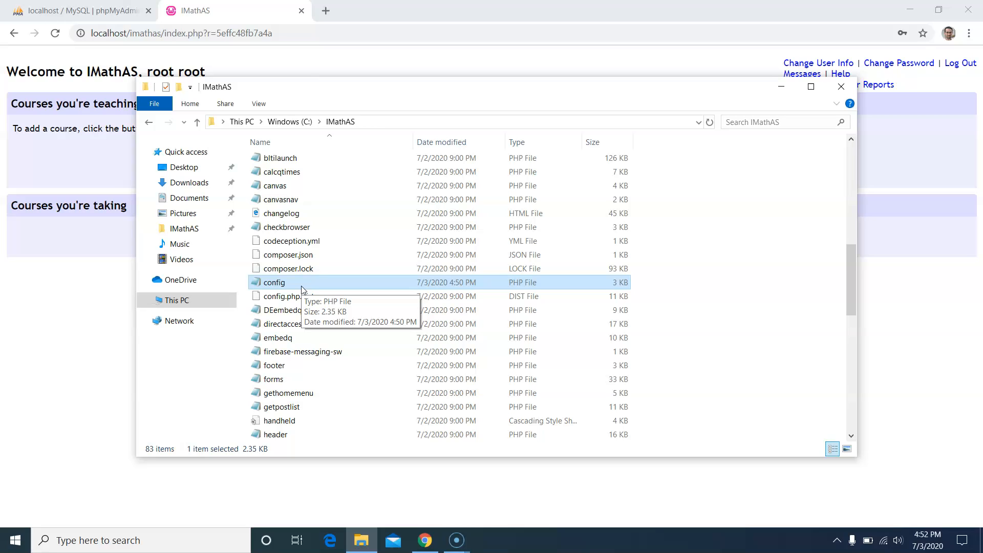
pyautogui.scroll(-6, 302, 290)
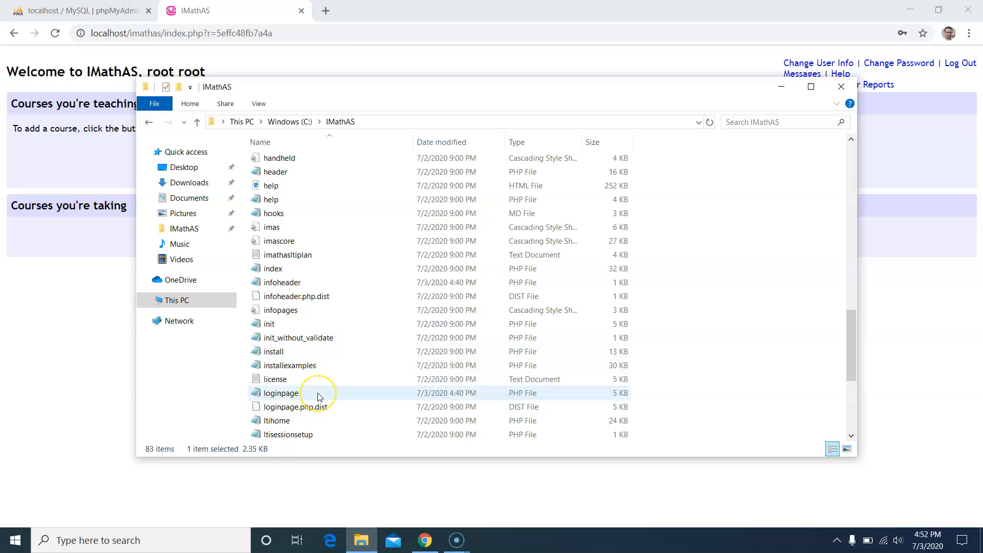
pyautogui.scroll(8, 317, 398)
pyautogui.scroll(6, 318, 398)
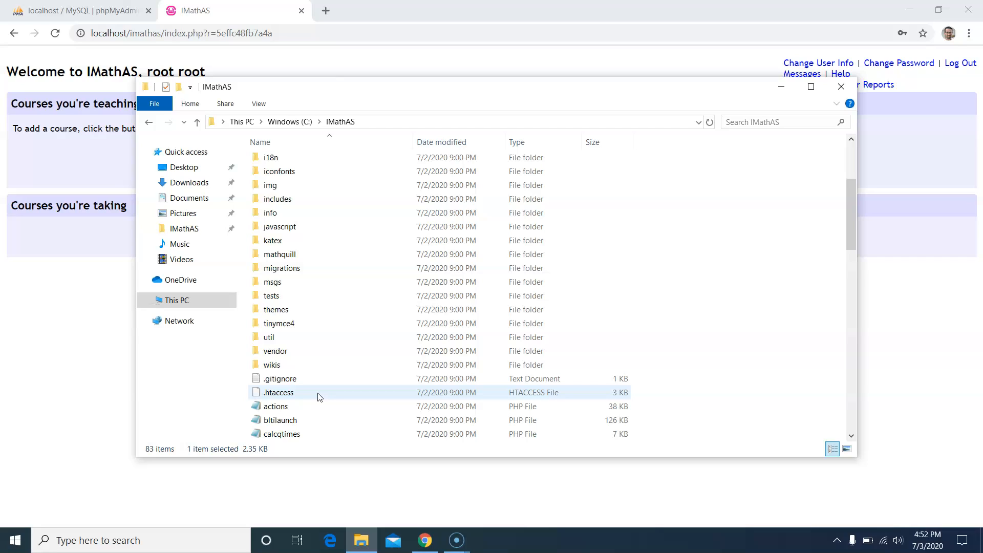
pyautogui.click(97, 338)
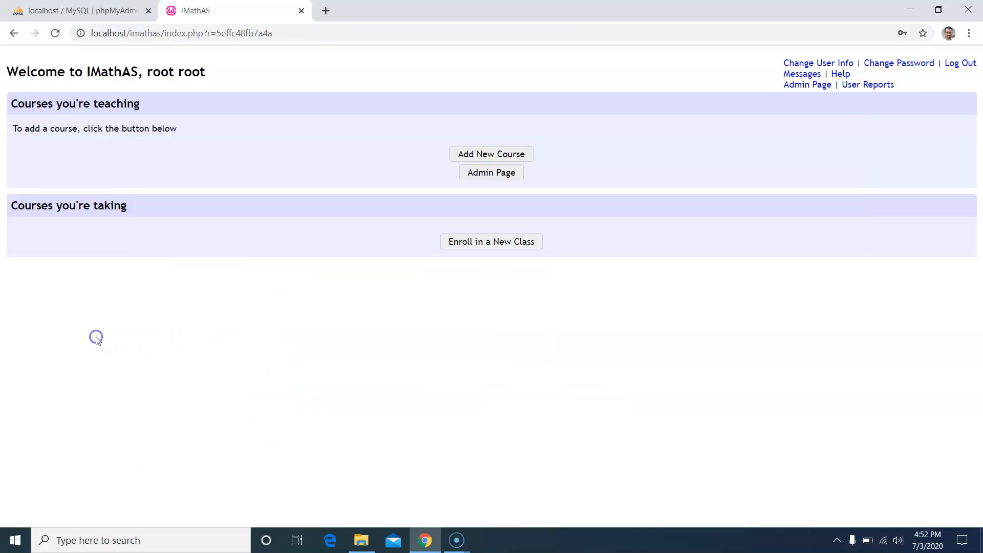